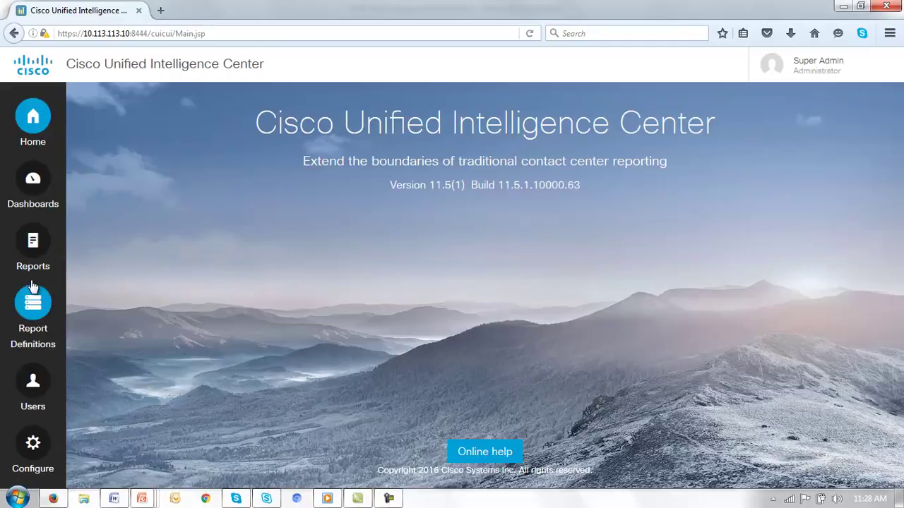
# Step: Under Reports, open the Sales folder and inspect Sales South, then SalesNorth, returning to Sales
pyautogui.click(33, 244)
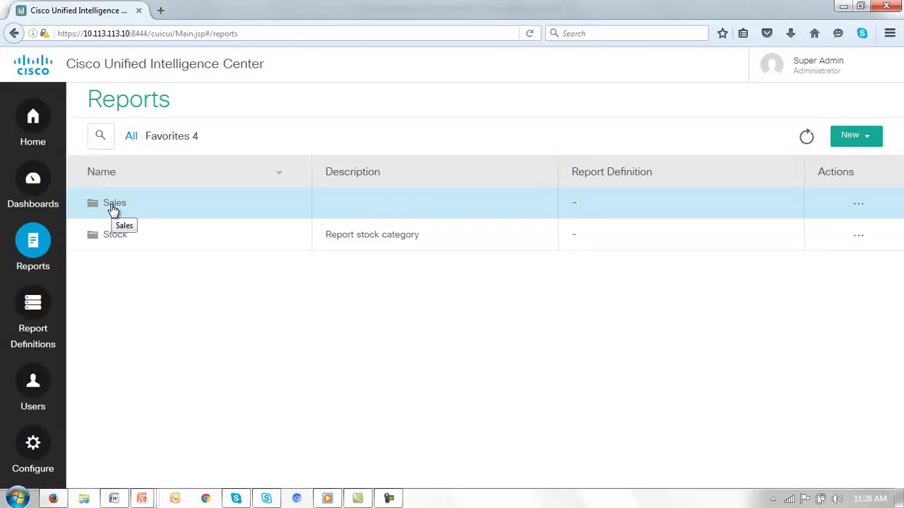
pyautogui.click(113, 203)
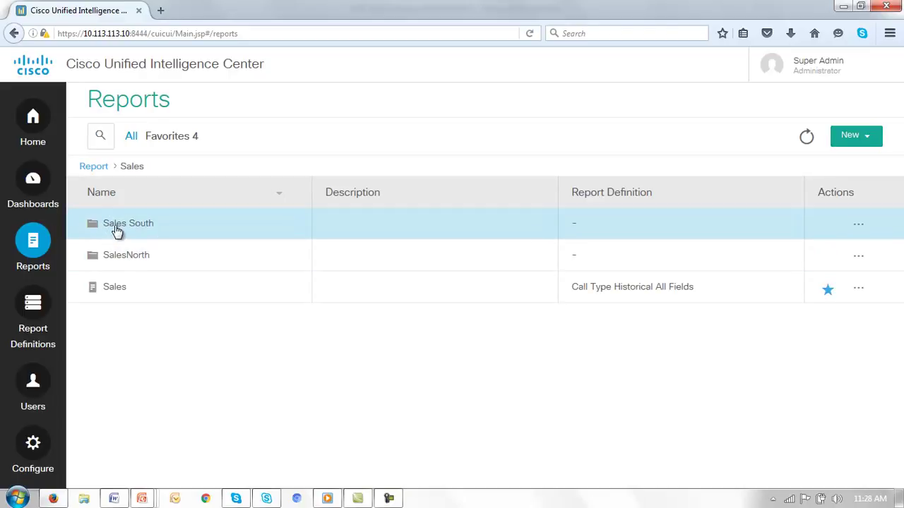
pyautogui.click(117, 224)
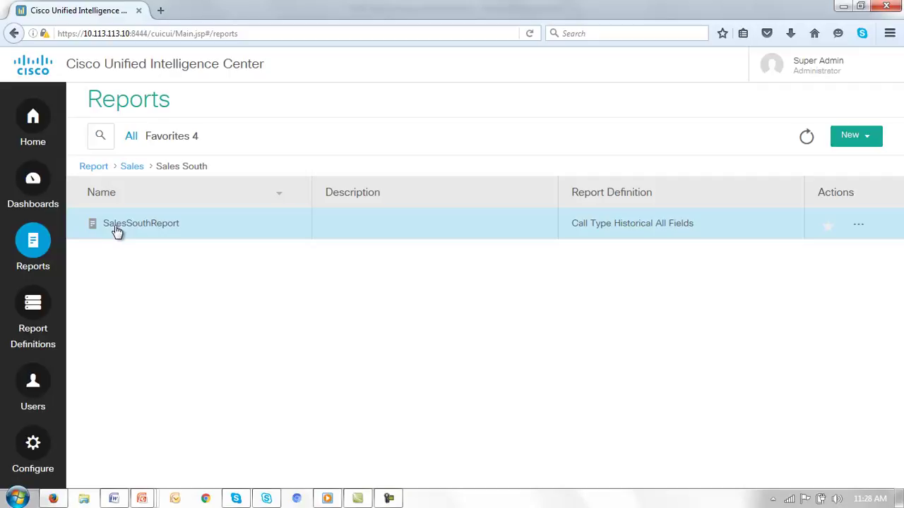
pyautogui.click(130, 166)
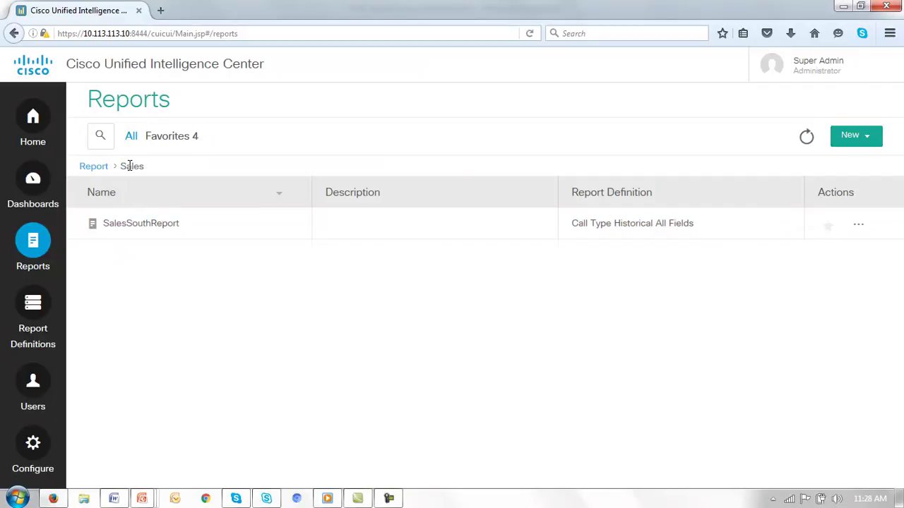
pyautogui.click(116, 256)
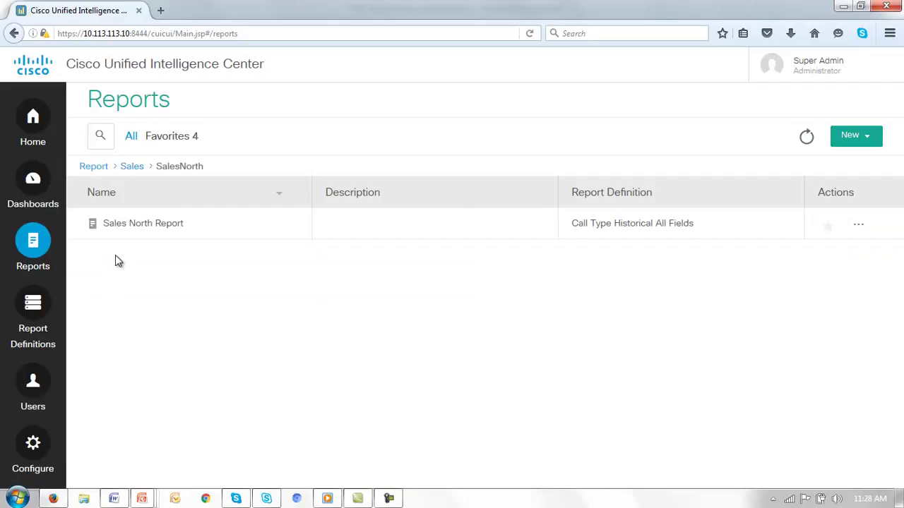
pyautogui.click(129, 168)
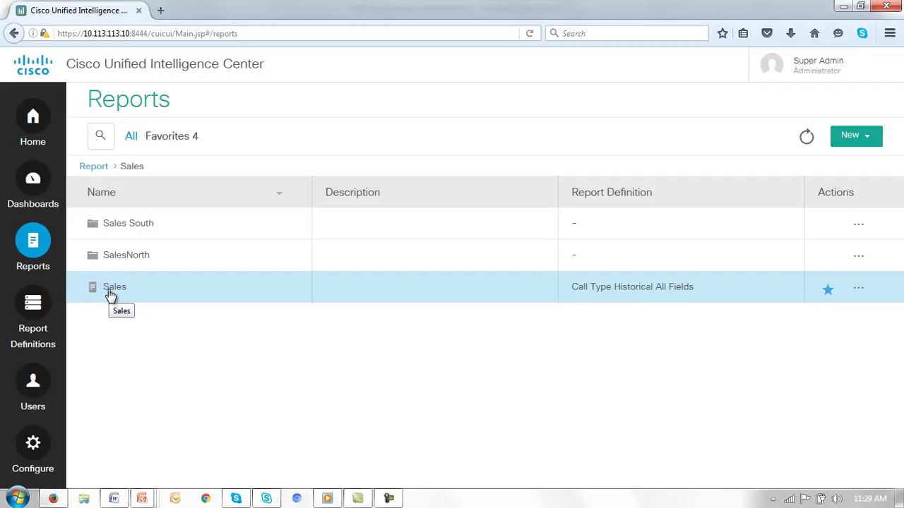
# Step: Go to Users > Security > User Groups to list the Administrators and AllUsers groups
pyautogui.click(33, 385)
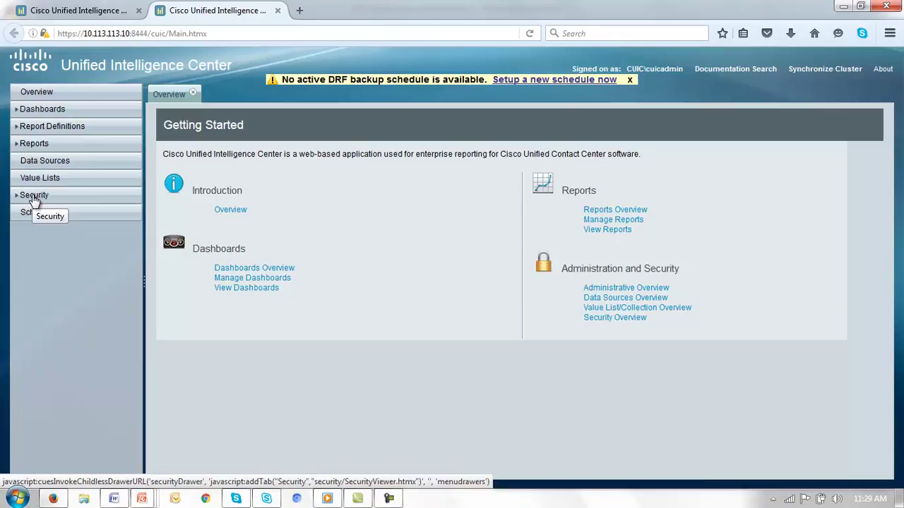
pyautogui.click(34, 200)
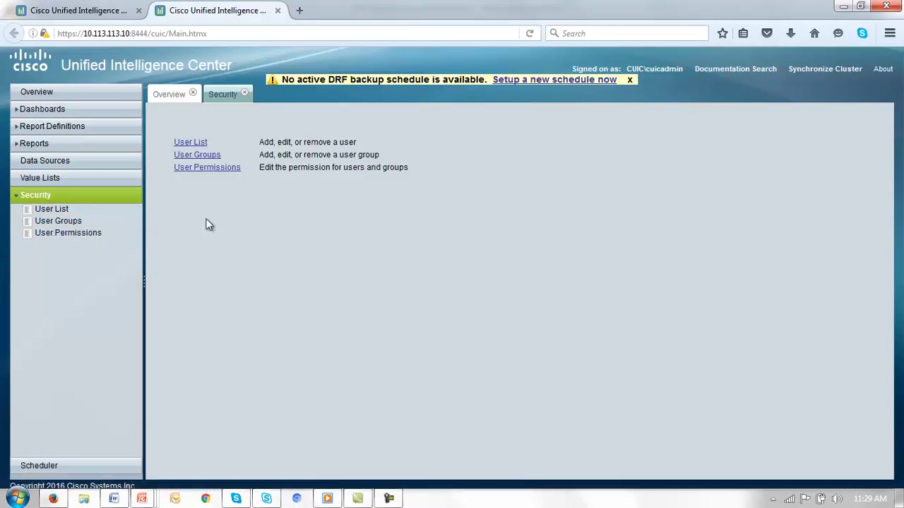
pyautogui.click(199, 160)
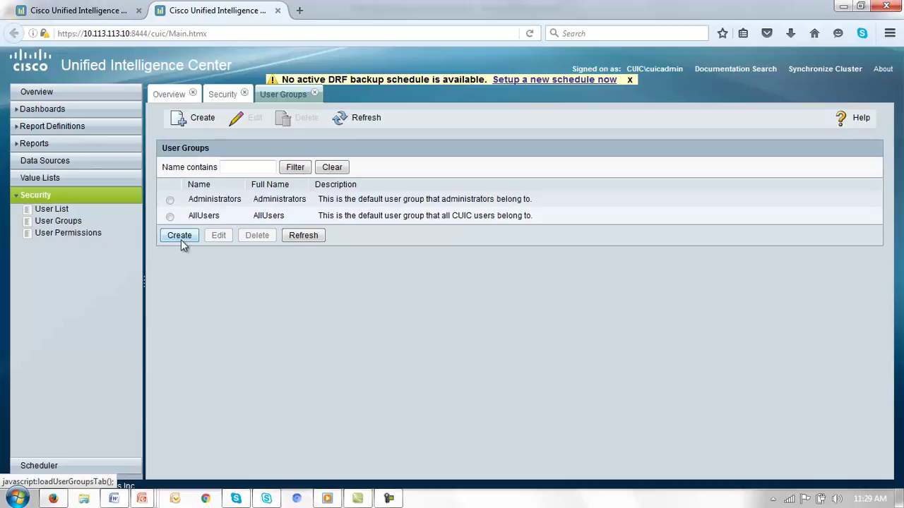
# Step: Create and save the 'Sales Central' user group, correcting the misspelled name
pyautogui.click(179, 236)
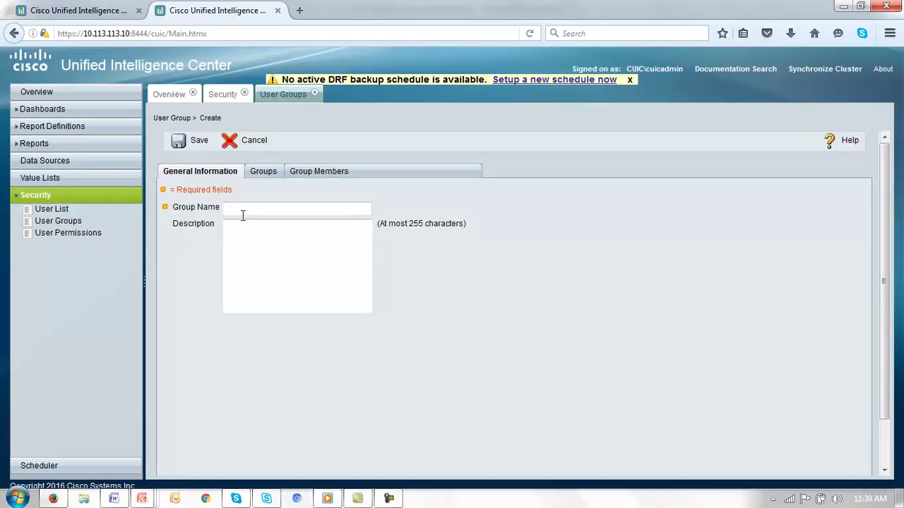
pyautogui.click(331, 235)
pyautogui.write('Saels Central')
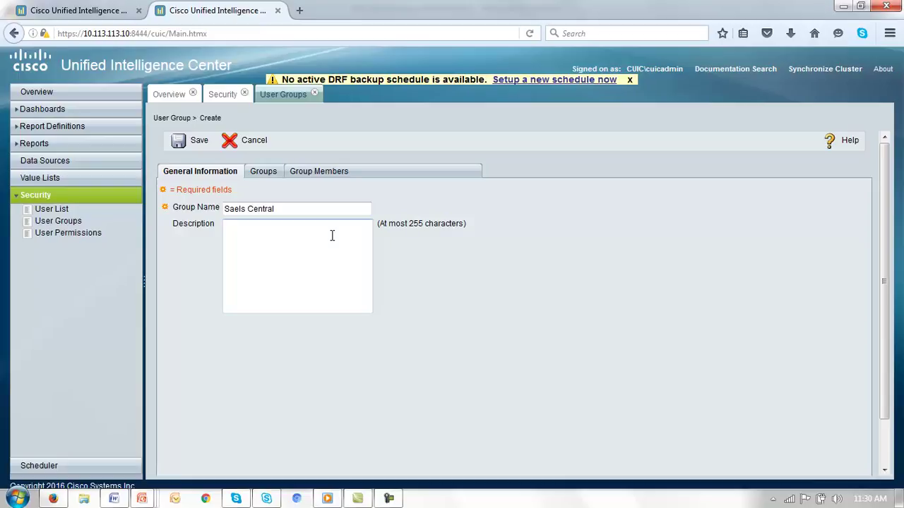
pyautogui.moveTo(228, 209); pyautogui.dragTo(239, 209)
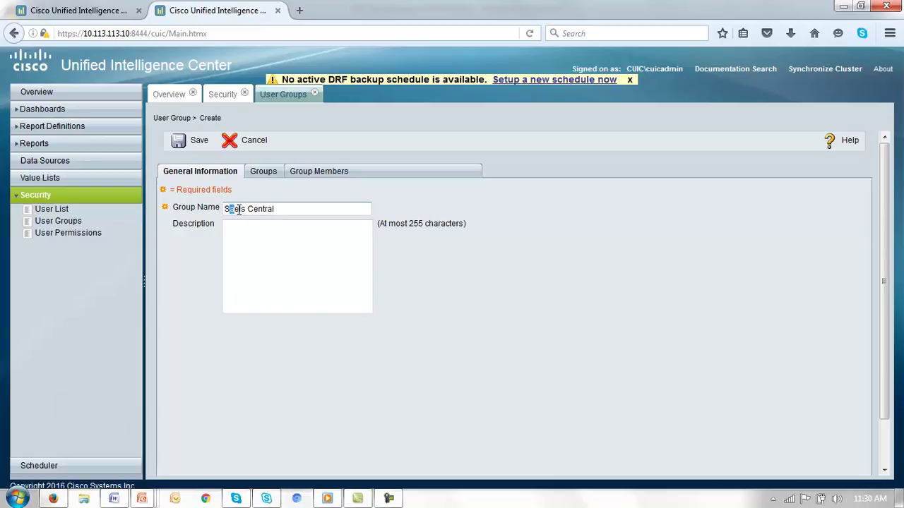
pyautogui.doubleClick(239, 210)
pyautogui.write('Sales')
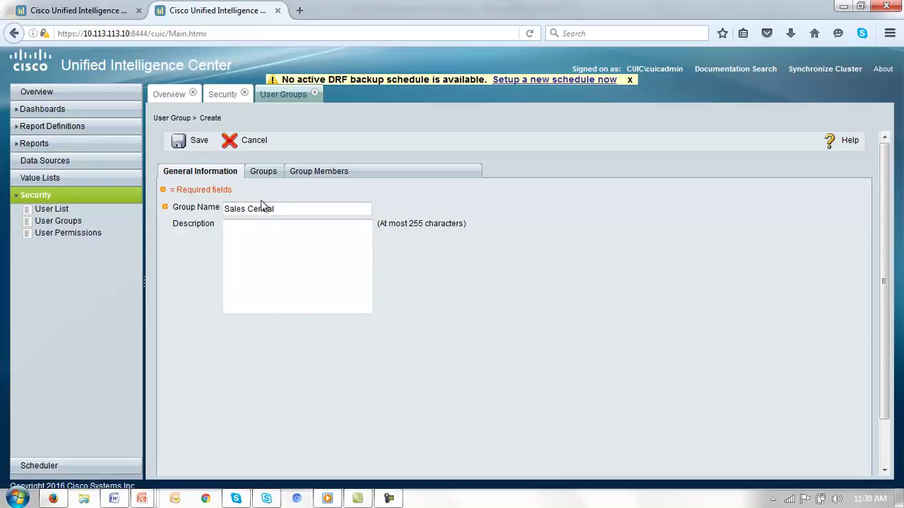
pyautogui.click(195, 143)
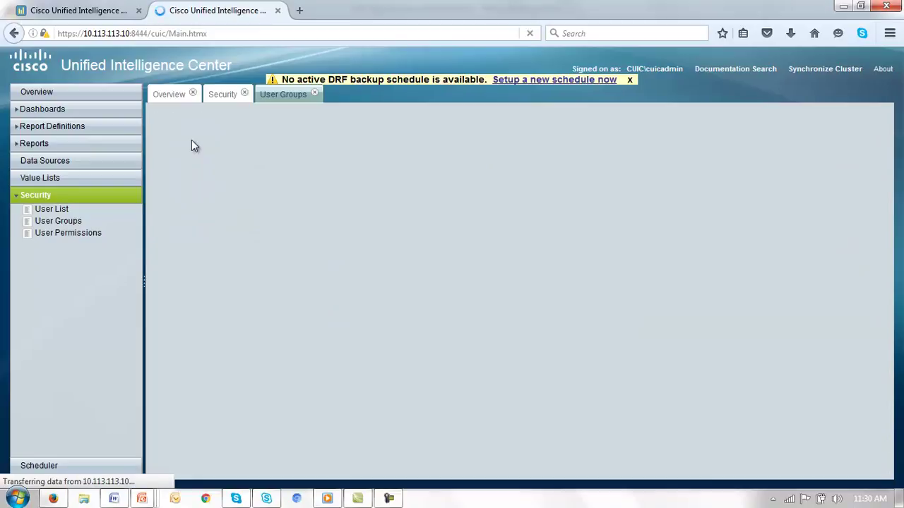
# Step: Create and save the 'Sales South' user group
pyautogui.click(181, 252)
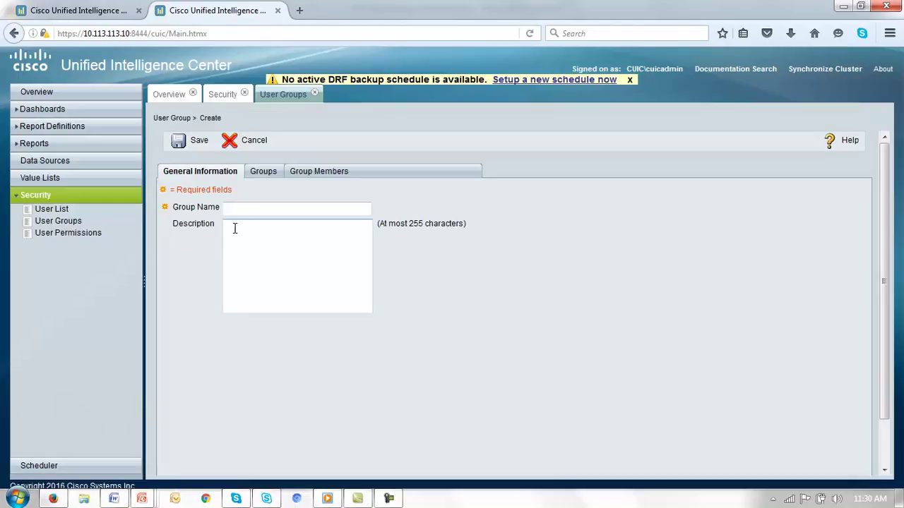
pyautogui.click(240, 207)
pyautogui.write('Sales South')
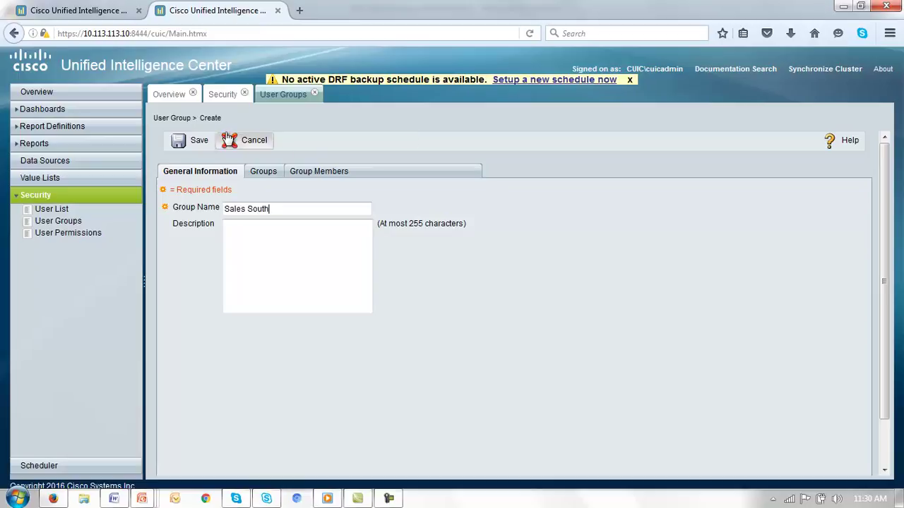
pyautogui.click(199, 141)
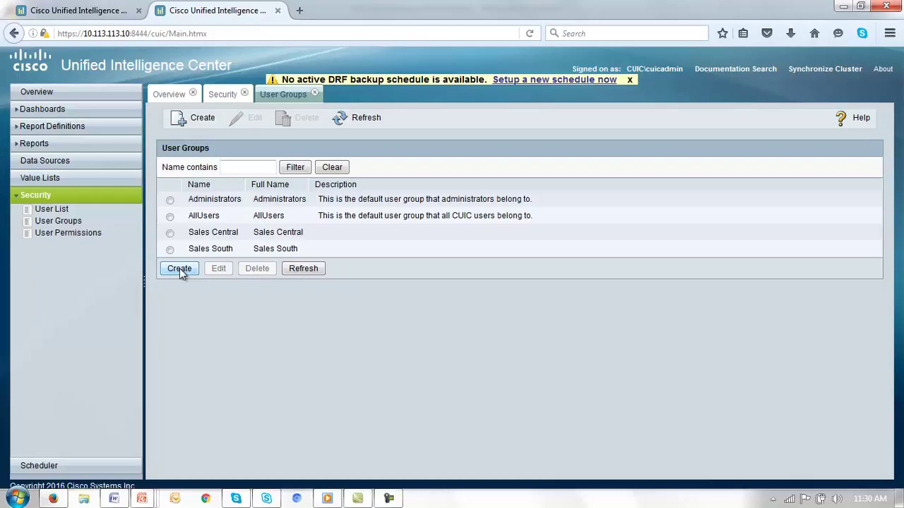
# Step: Create and save the 'Sales North' user group, capitalising the N
pyautogui.click(180, 268)
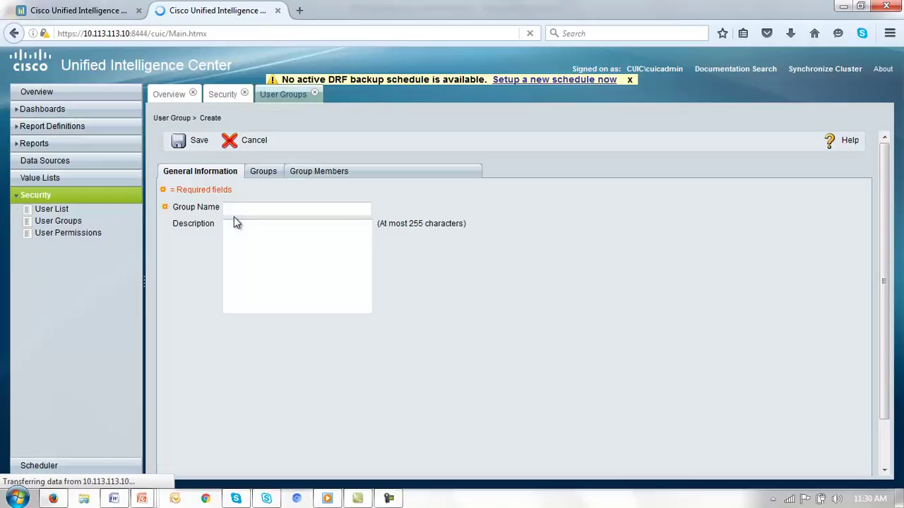
pyautogui.click(242, 209)
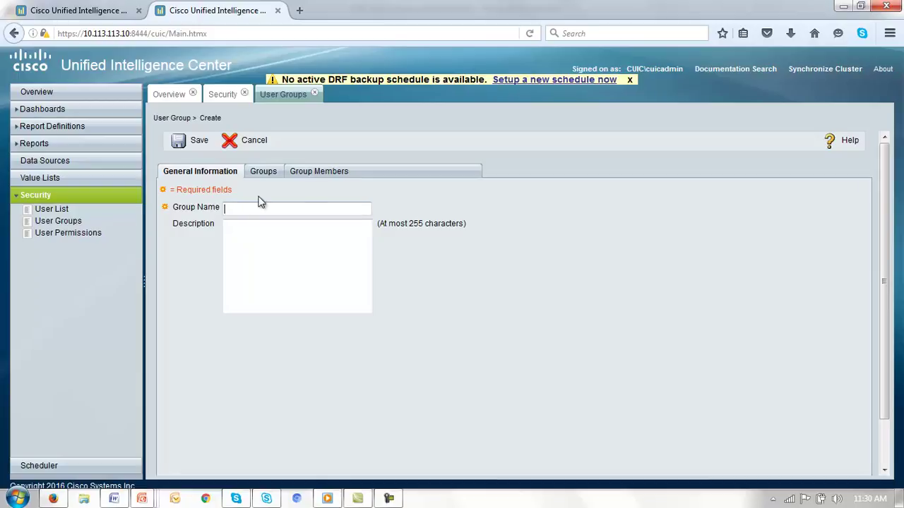
pyautogui.write('Sales north')
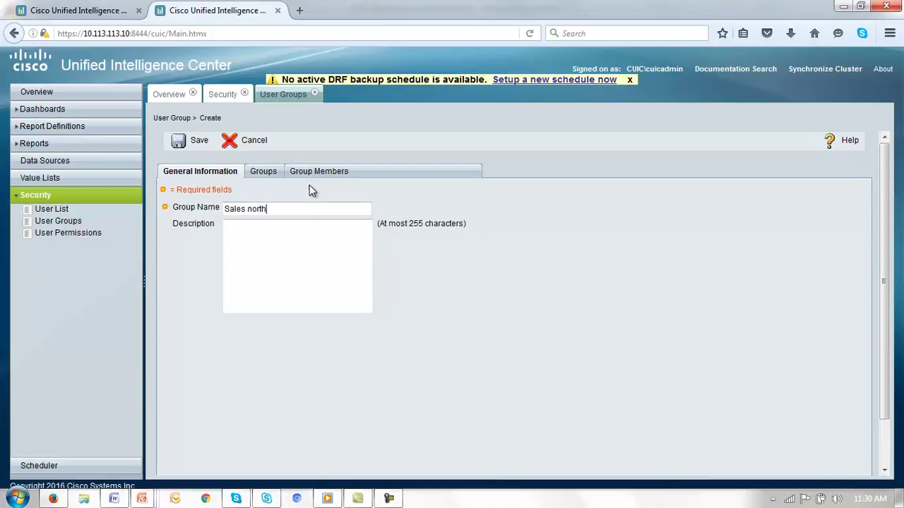
pyautogui.click(247, 209)
pyautogui.press('Delete')
pyautogui.write('N')
pyautogui.click(198, 143)
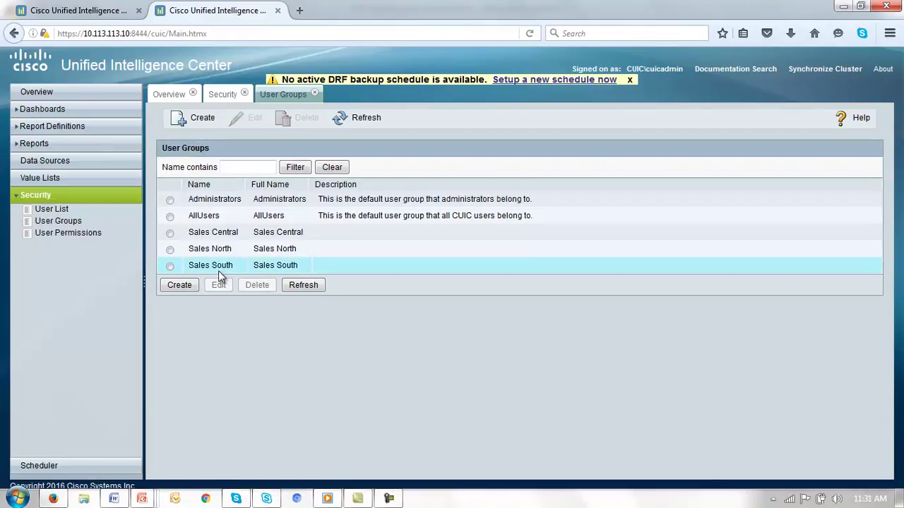
# Step: Edit Sales Central and add Sales North and Sales South as its parent groups
pyautogui.click(171, 233)
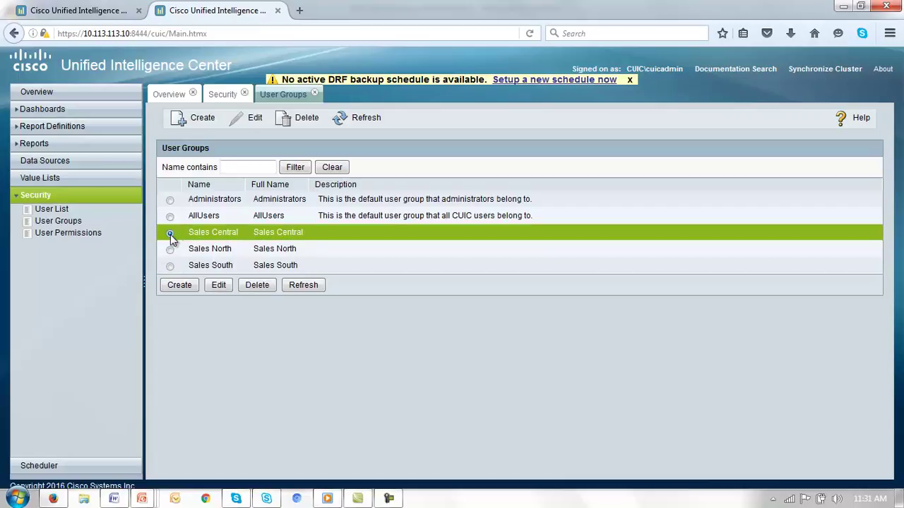
pyautogui.click(216, 286)
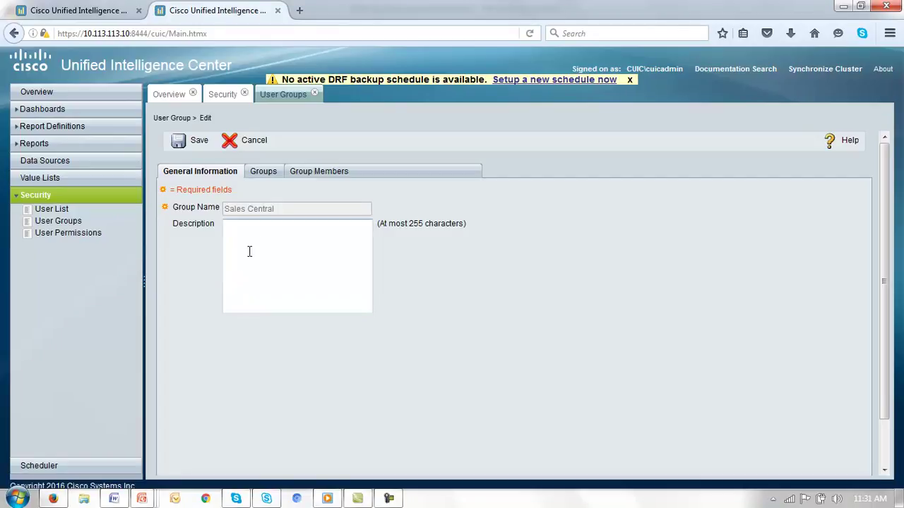
pyautogui.click(262, 173)
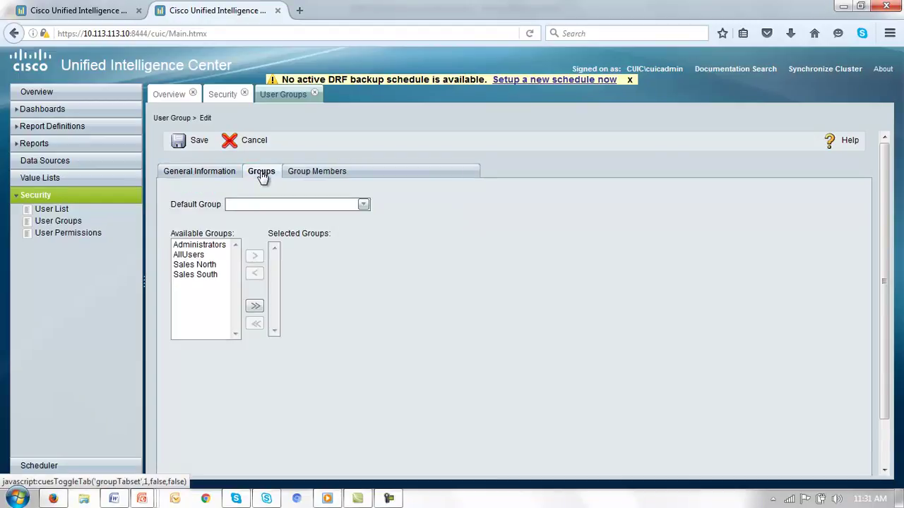
pyautogui.click(194, 266)
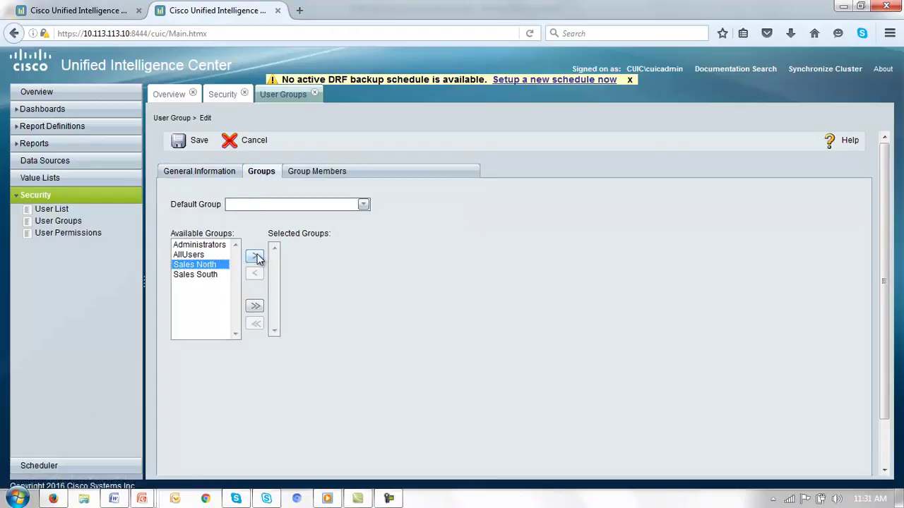
pyautogui.click(255, 257)
pyautogui.click(192, 268)
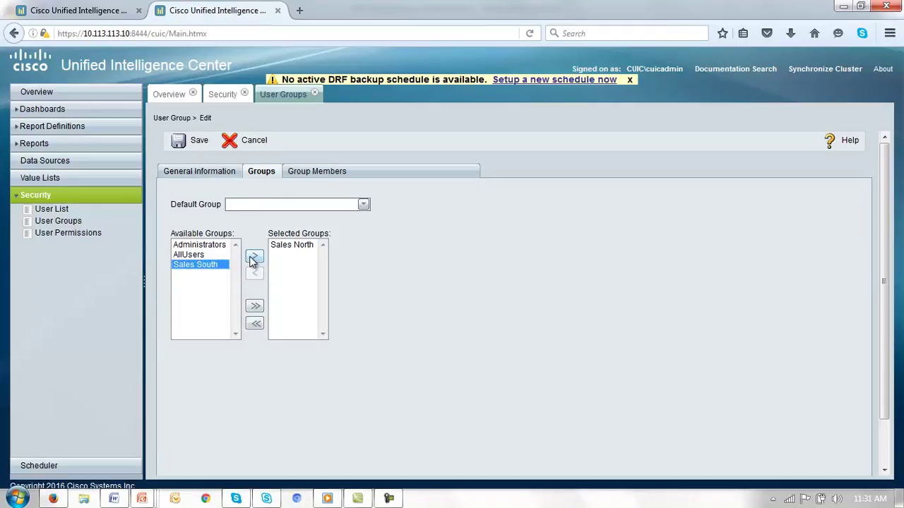
pyautogui.click(254, 256)
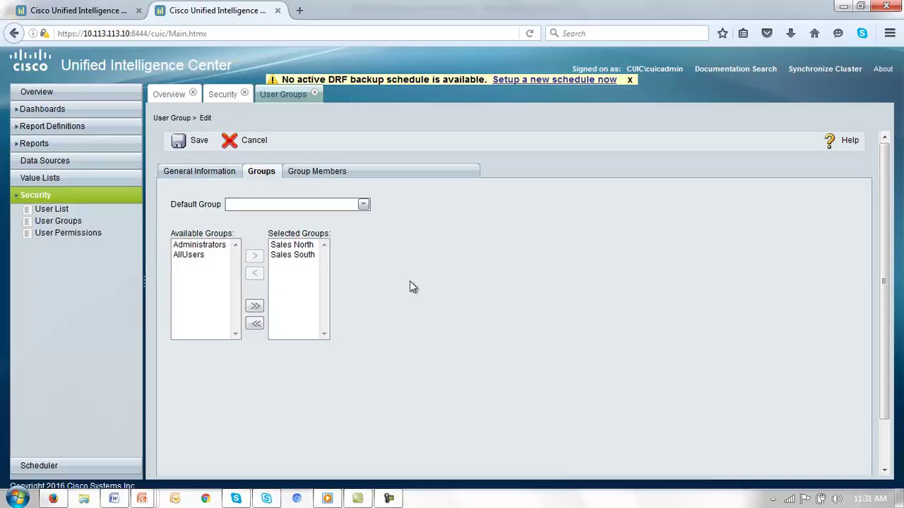
# Step: Make Sales North the default group and save Sales Central
pyautogui.click(363, 204)
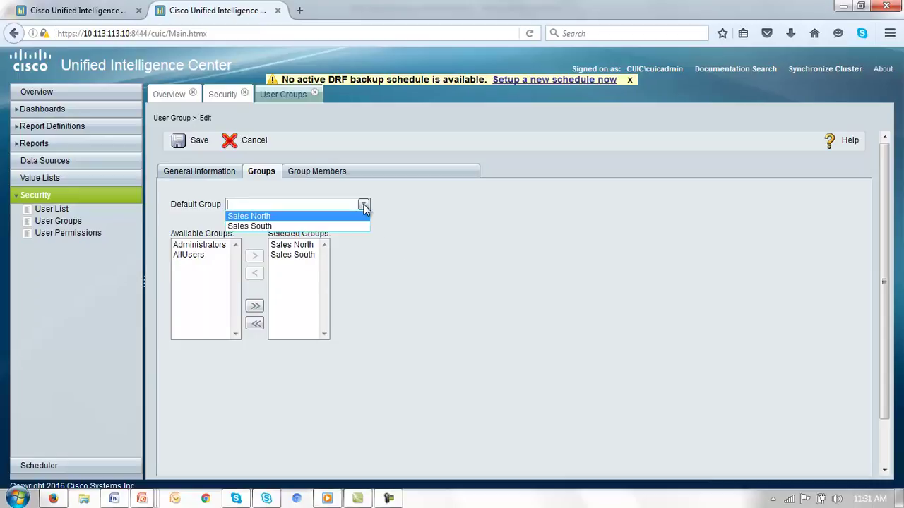
pyautogui.click(249, 217)
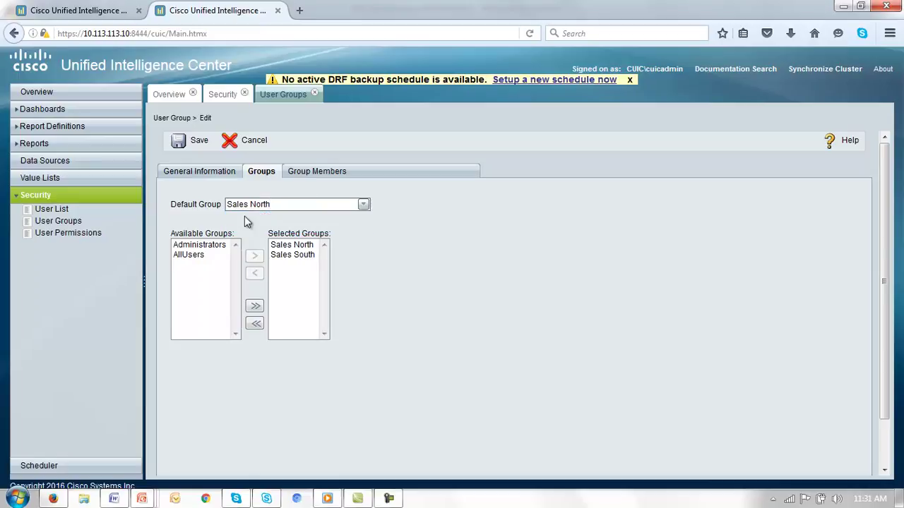
pyautogui.click(189, 142)
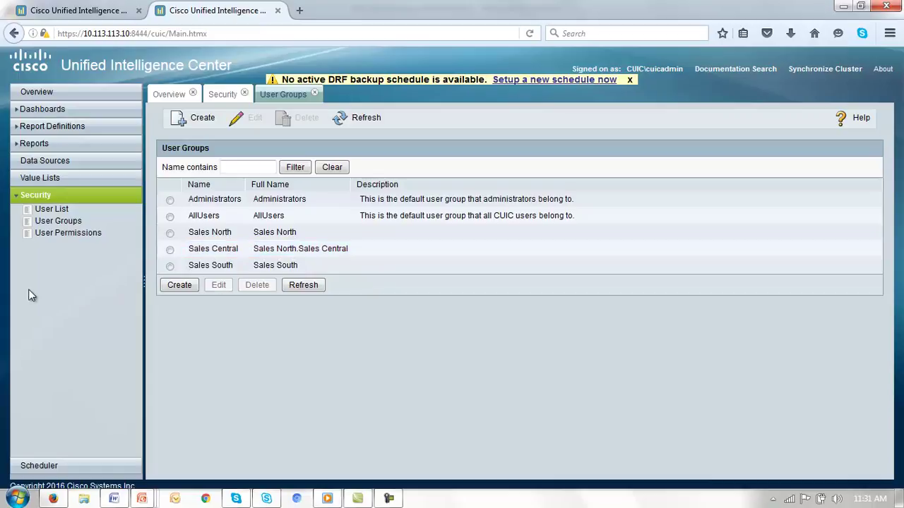
# Step: In User Permissions for Reports, give Sales North execute permission on the Sales folder
pyautogui.click(47, 235)
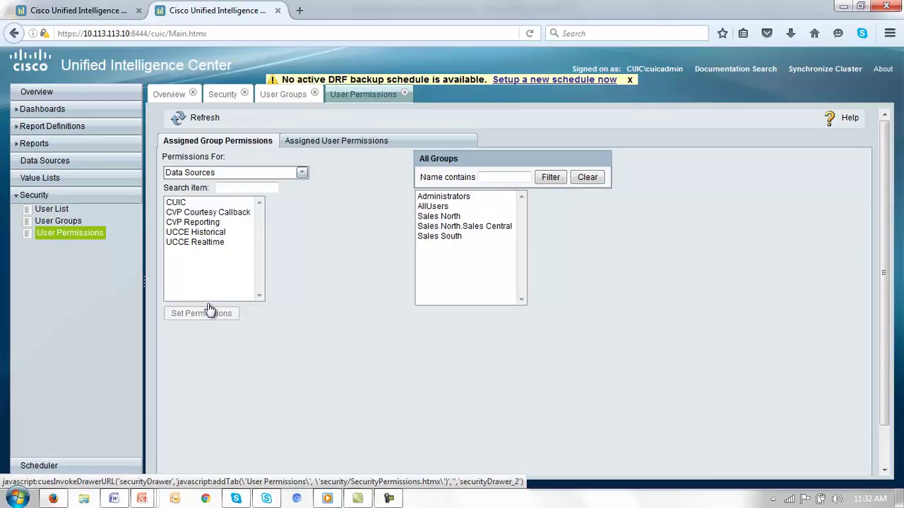
pyautogui.click(302, 174)
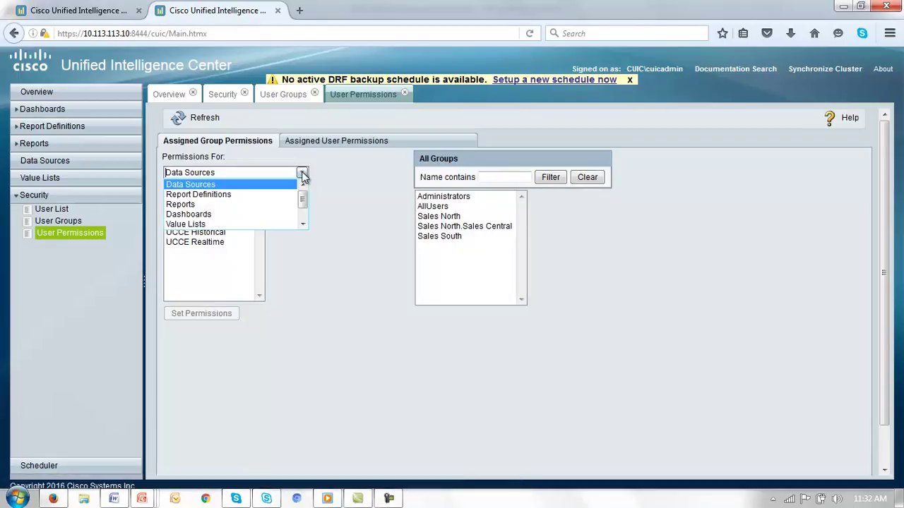
pyautogui.click(175, 204)
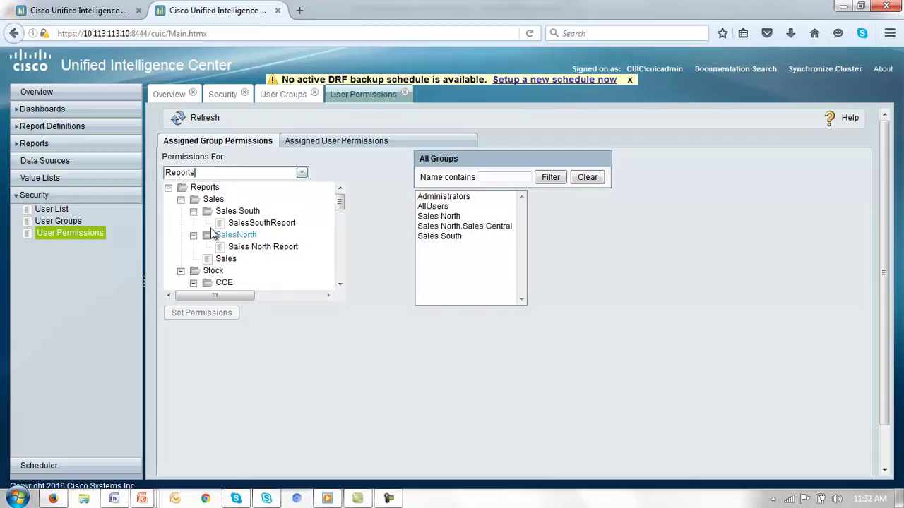
pyautogui.click(213, 200)
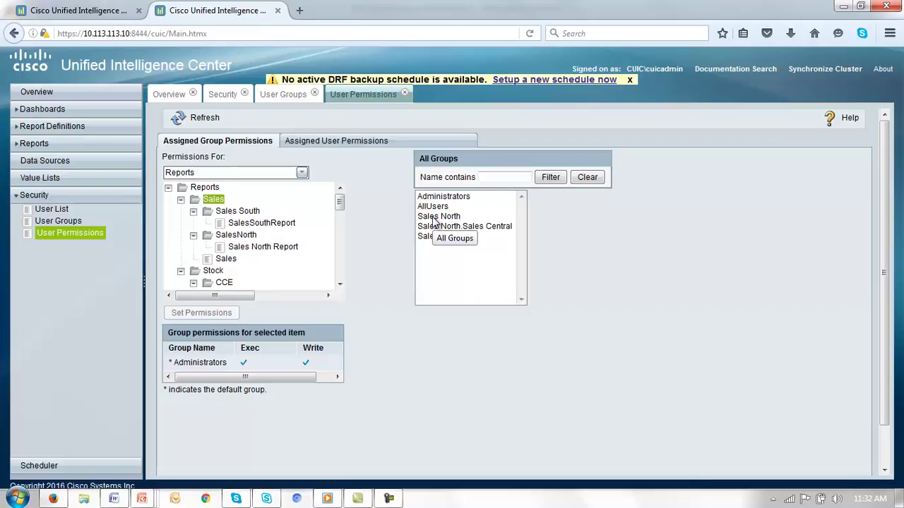
pyautogui.click(435, 217)
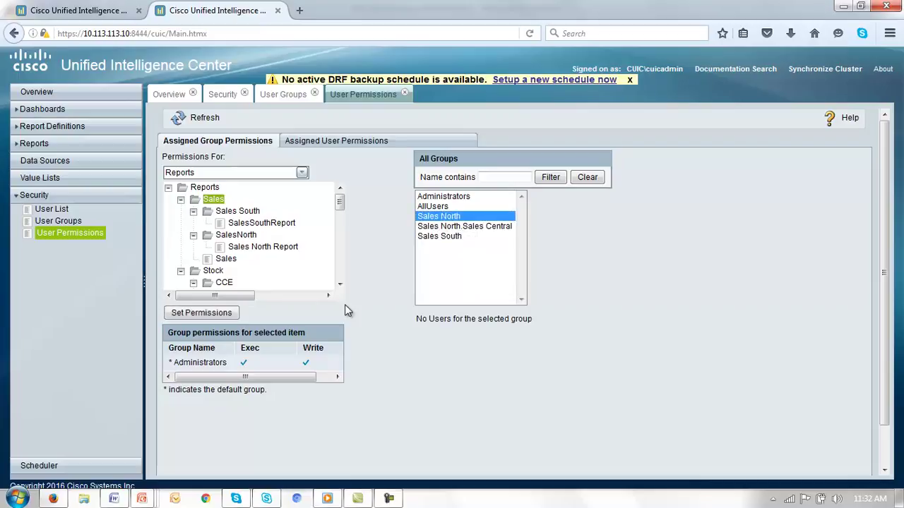
pyautogui.click(202, 313)
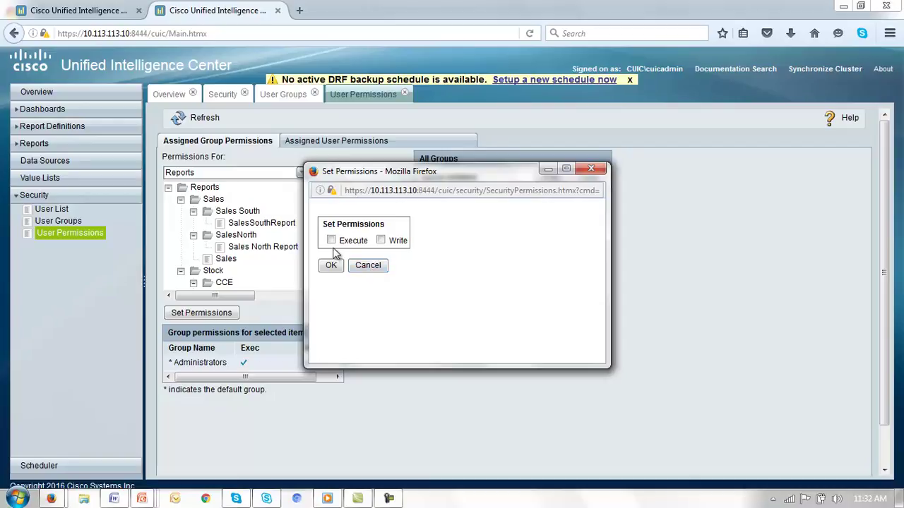
pyautogui.click(380, 241)
pyautogui.click(331, 240)
pyautogui.click(331, 266)
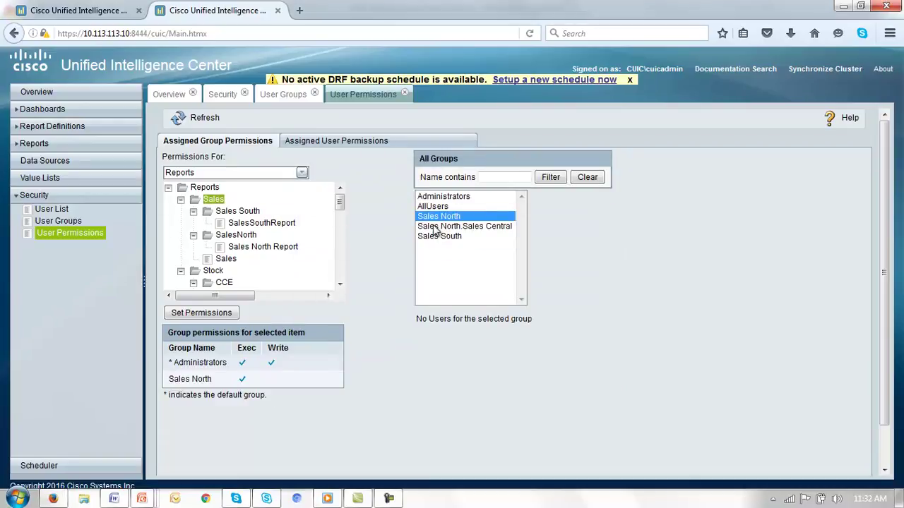
# Step: Give Sales North.Sales Central execute and write permission on the Sales folder
pyautogui.click(439, 228)
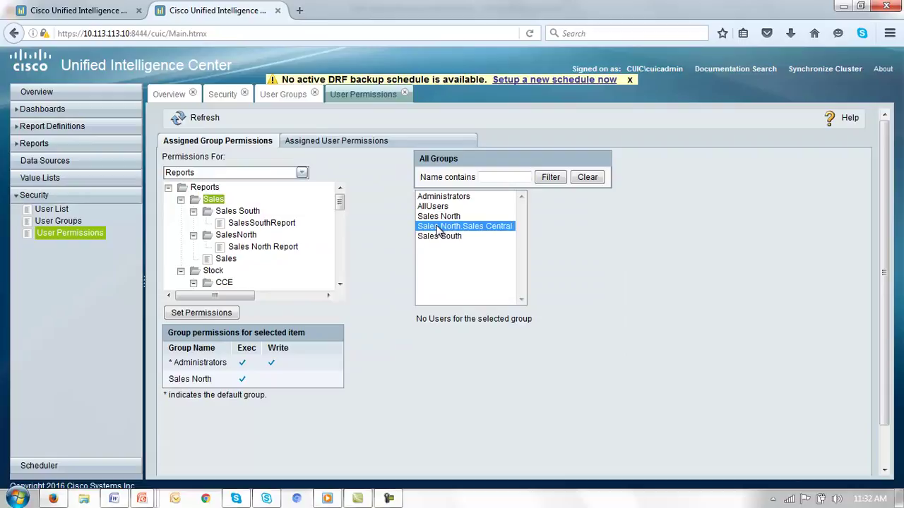
pyautogui.click(199, 315)
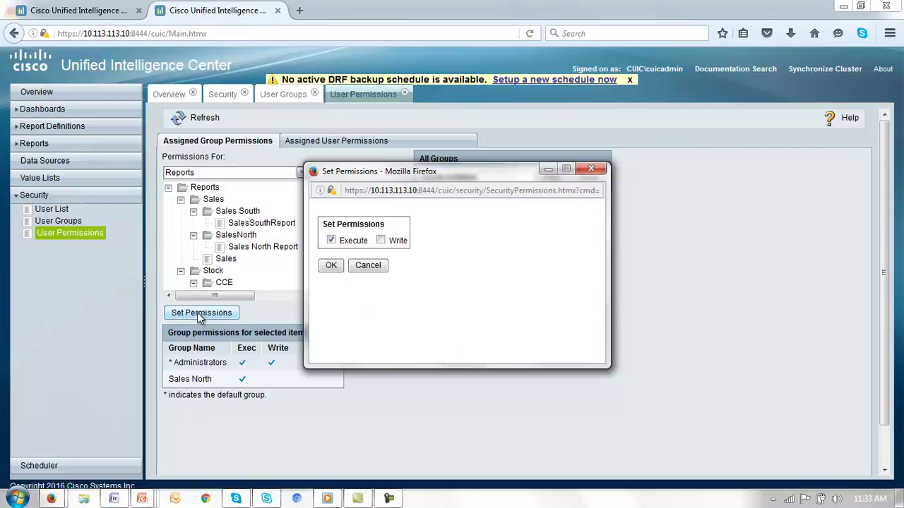
pyautogui.click(380, 241)
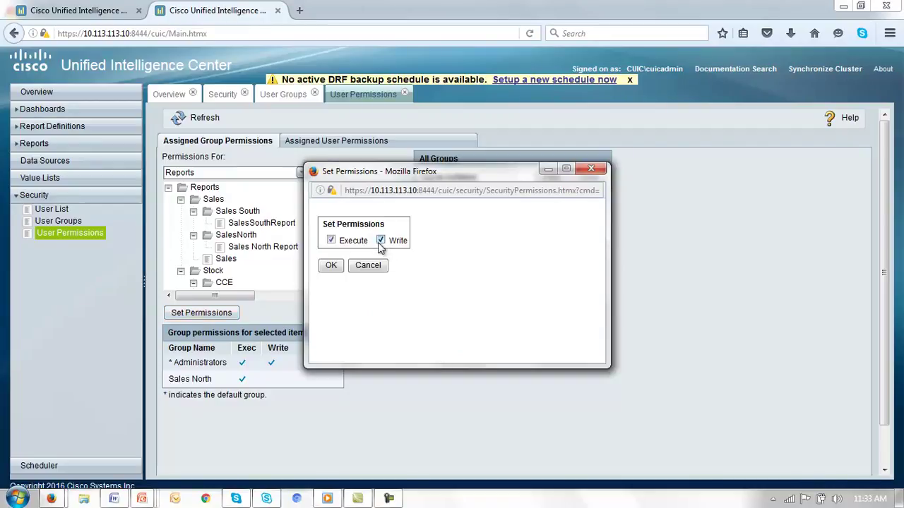
pyautogui.click(331, 266)
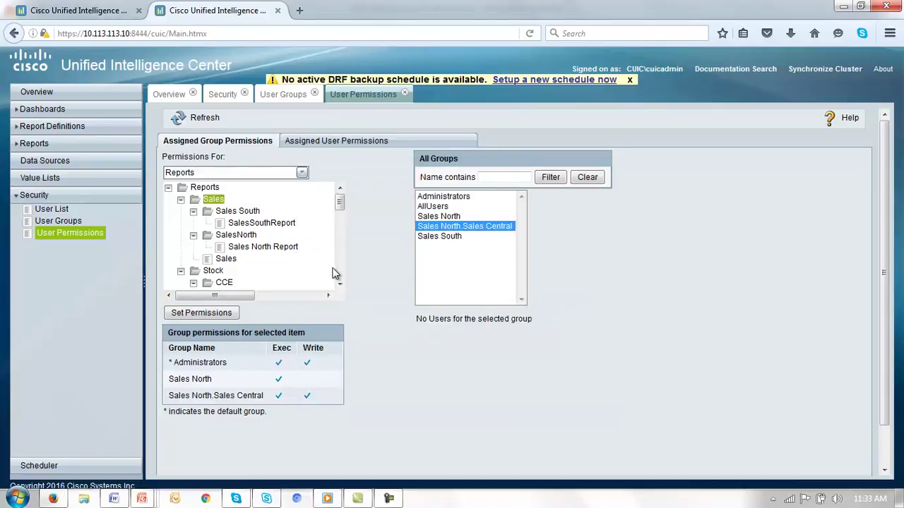
# Step: Give Sales South execute permission on the Sales folder
pyautogui.click(430, 237)
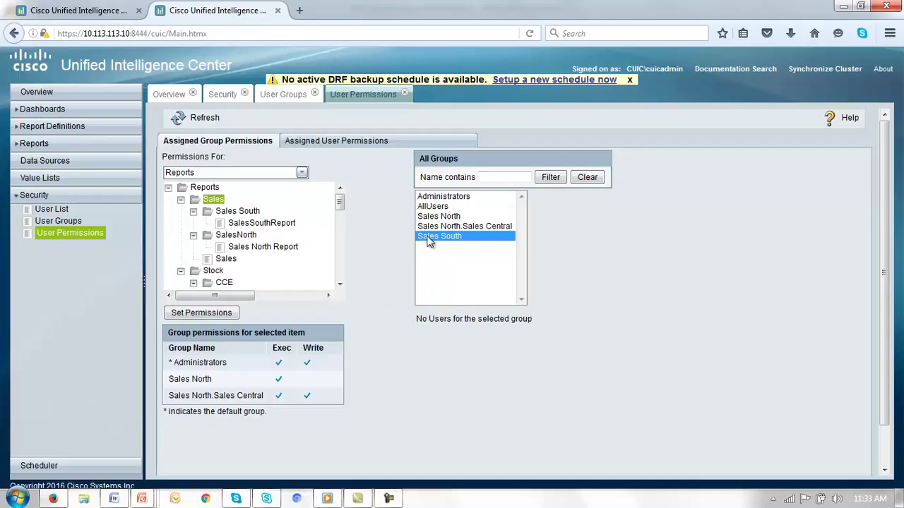
pyautogui.click(194, 312)
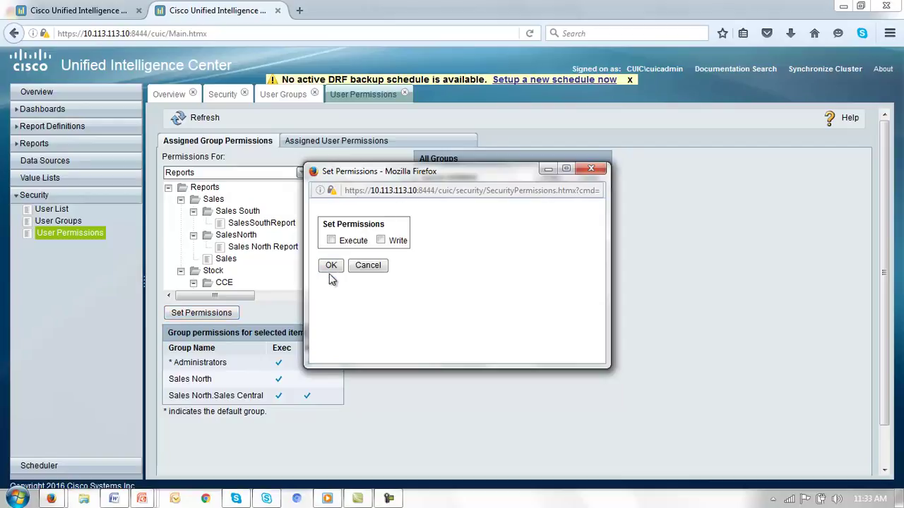
pyautogui.click(330, 240)
pyautogui.click(329, 267)
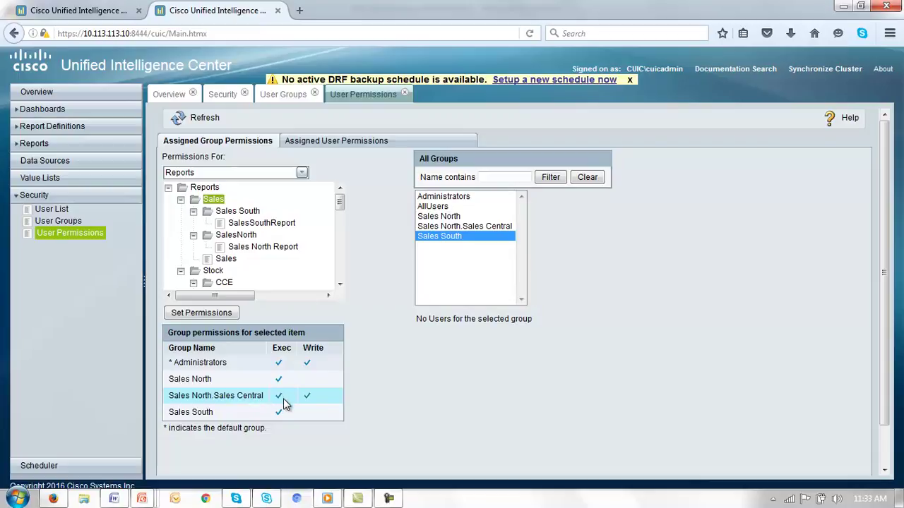
# Step: Grant Sales North.Sales Central execute and write on the Sales report inside the Sales folder
pyautogui.click(225, 259)
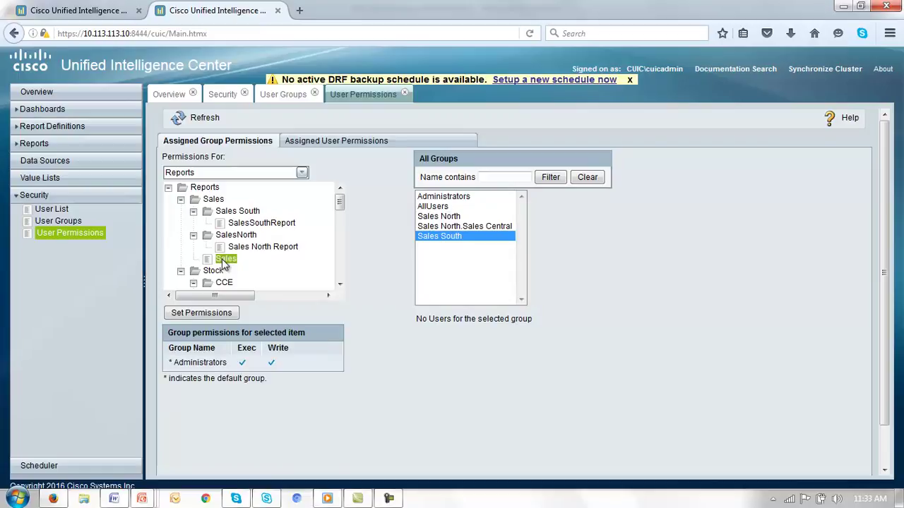
pyautogui.click(198, 313)
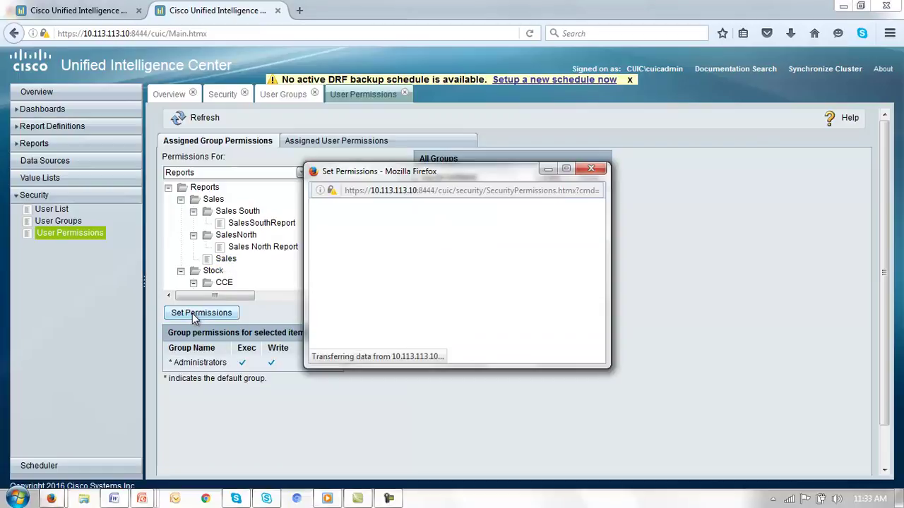
pyautogui.click(591, 169)
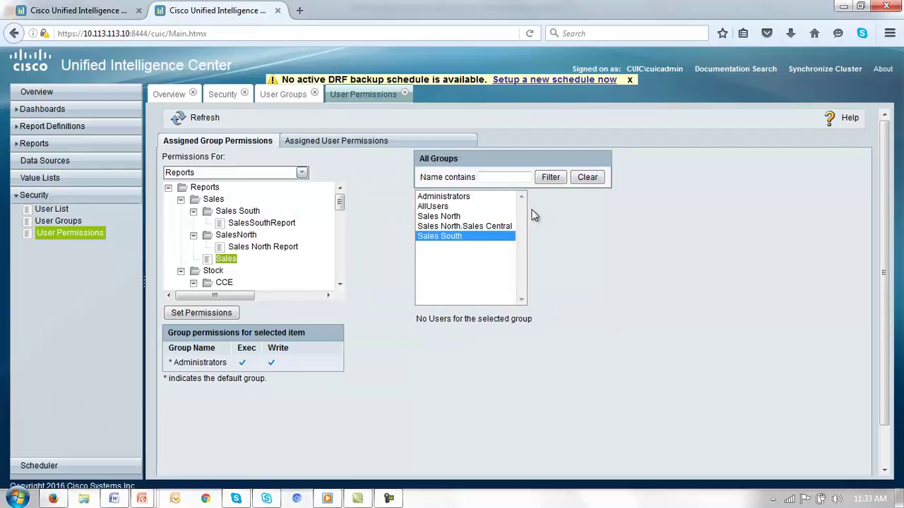
pyautogui.click(450, 226)
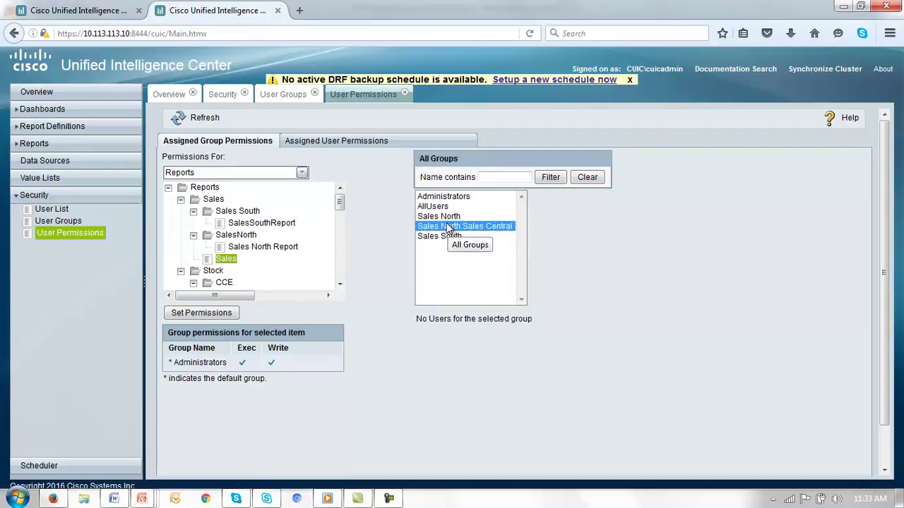
pyautogui.click(208, 315)
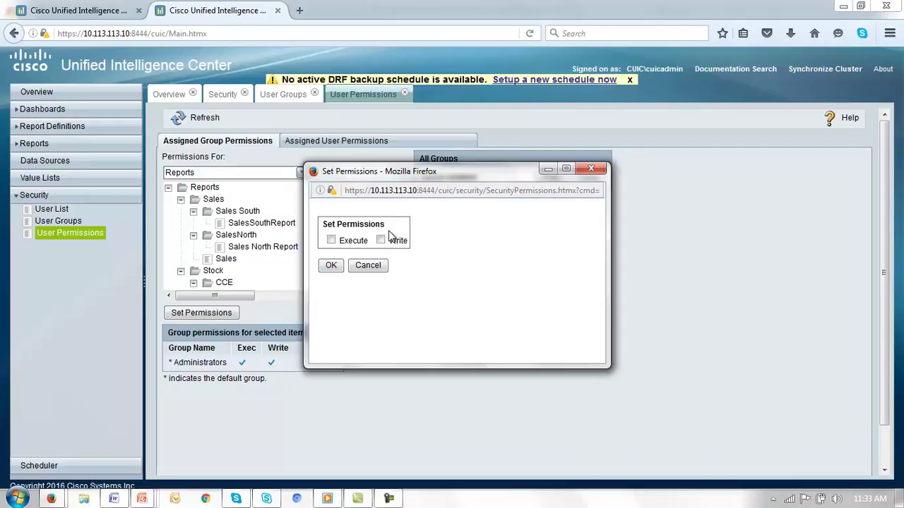
pyautogui.click(381, 241)
pyautogui.click(330, 266)
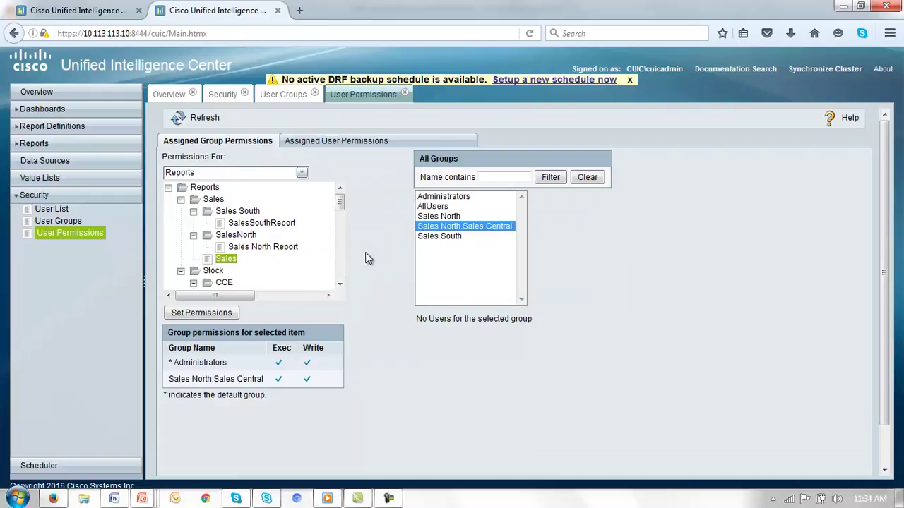
# Step: Give Sales South execute and write permission on the Sales South folder
pyautogui.click(235, 212)
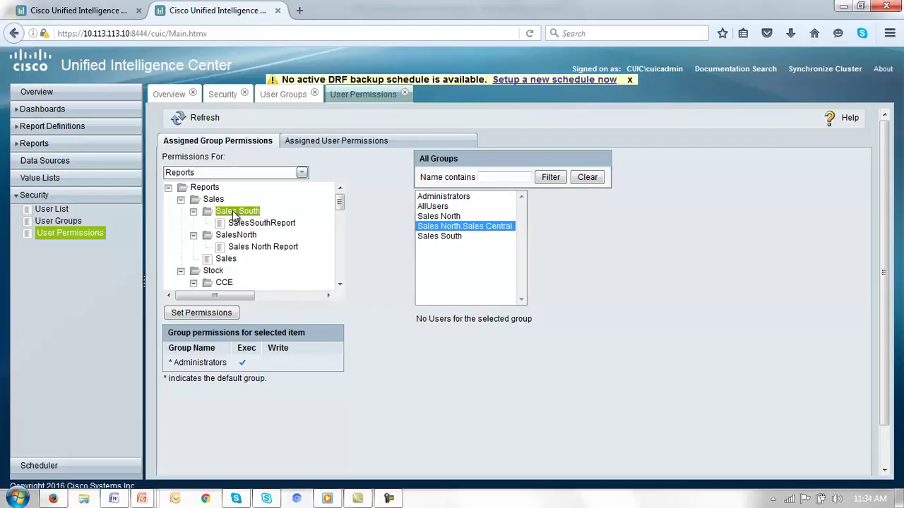
pyautogui.click(432, 238)
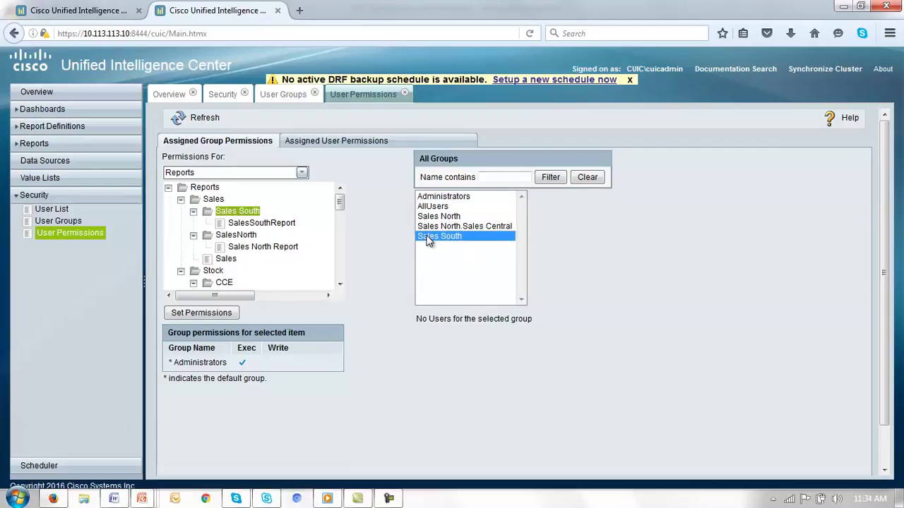
pyautogui.click(197, 313)
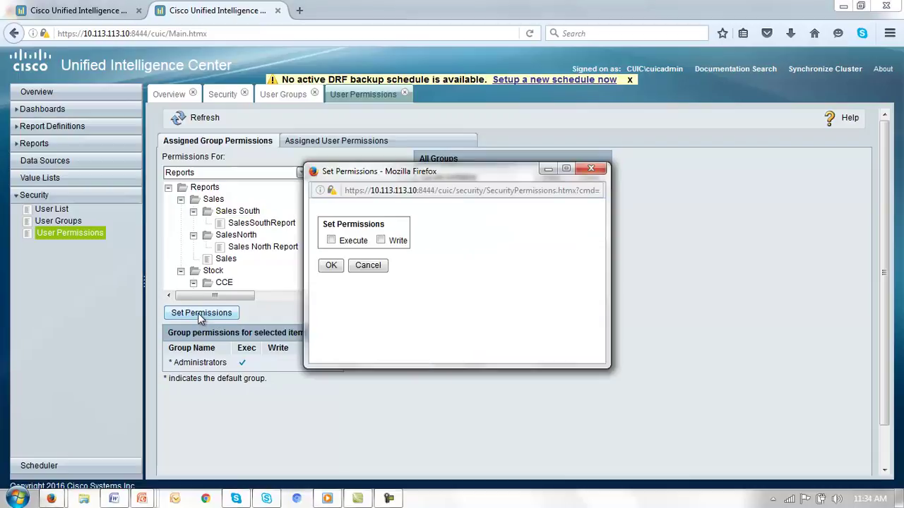
pyautogui.click(381, 241)
pyautogui.click(331, 267)
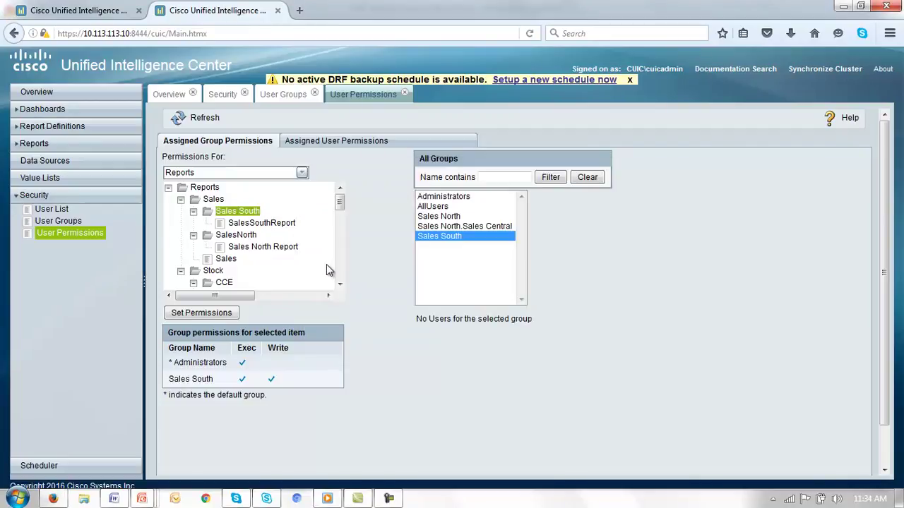
# Step: Give Sales South execute and write permission on SalesSouthReport
pyautogui.click(276, 222)
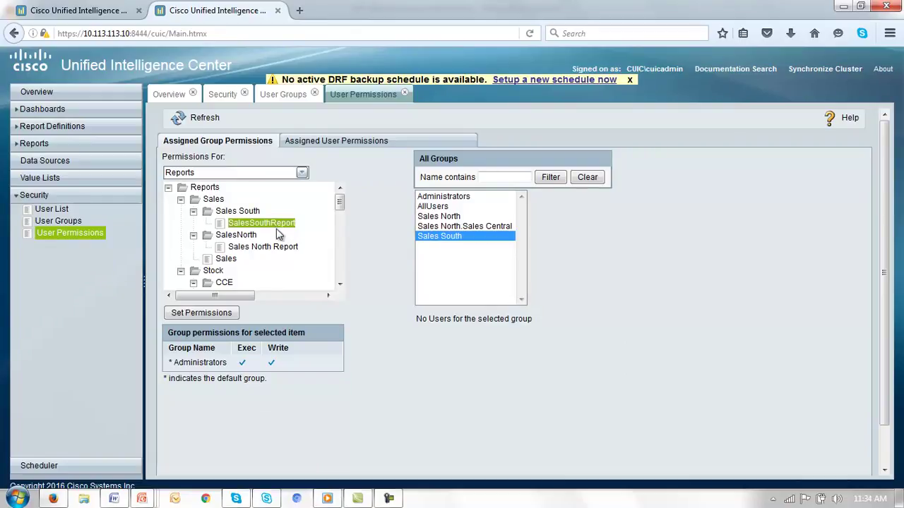
pyautogui.click(203, 314)
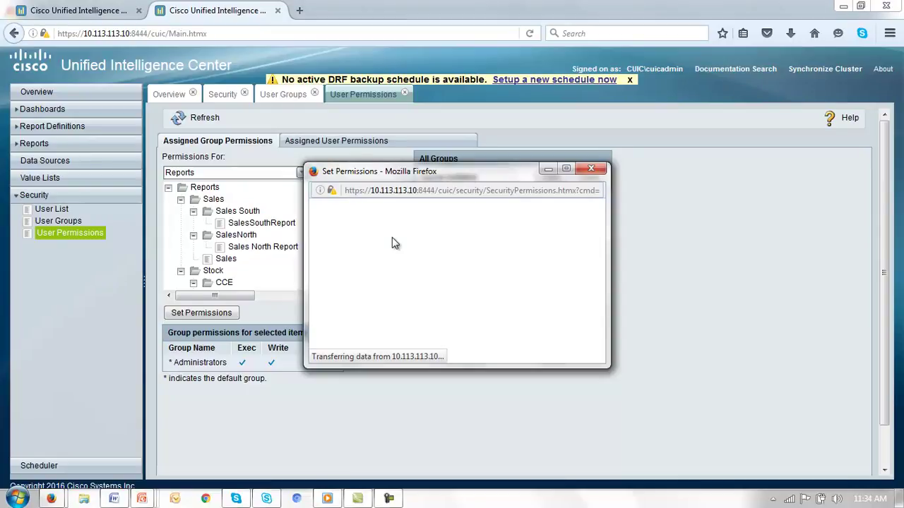
pyautogui.click(380, 240)
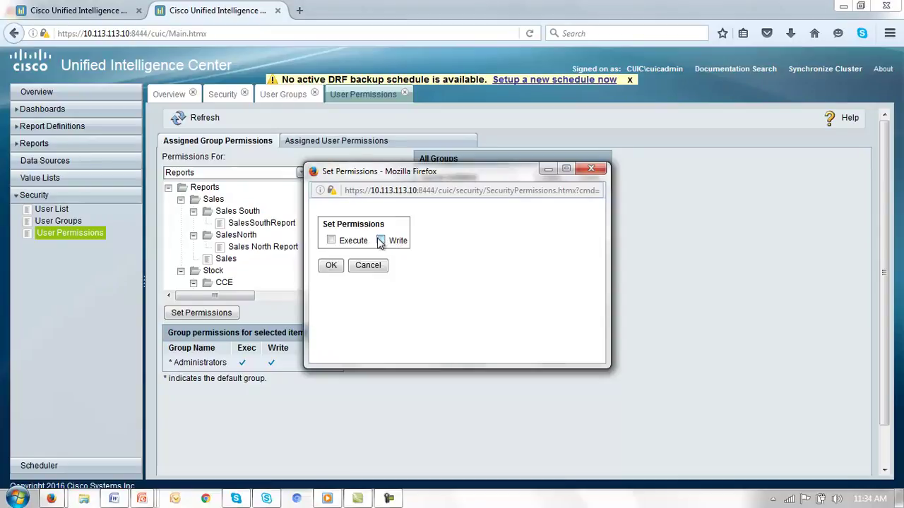
pyautogui.click(332, 265)
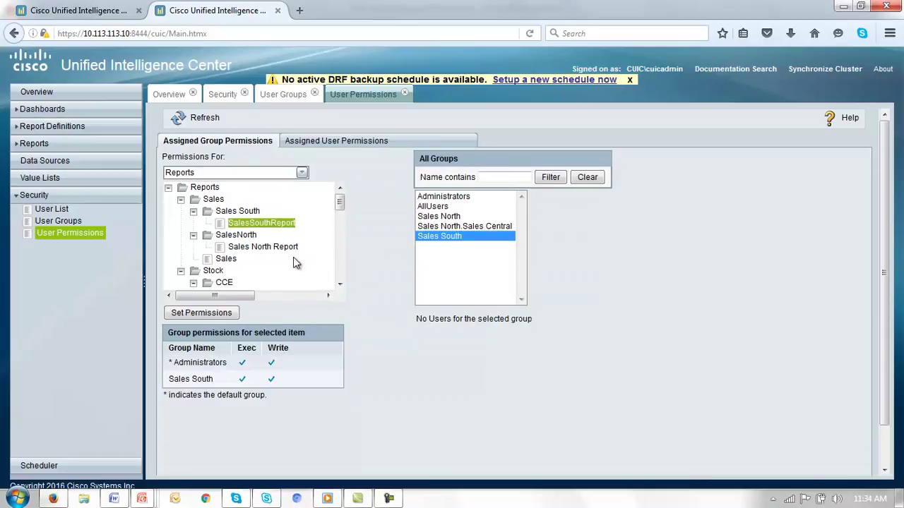
# Step: Give Sales North execute and write permission on the SalesNorth folder
pyautogui.click(235, 236)
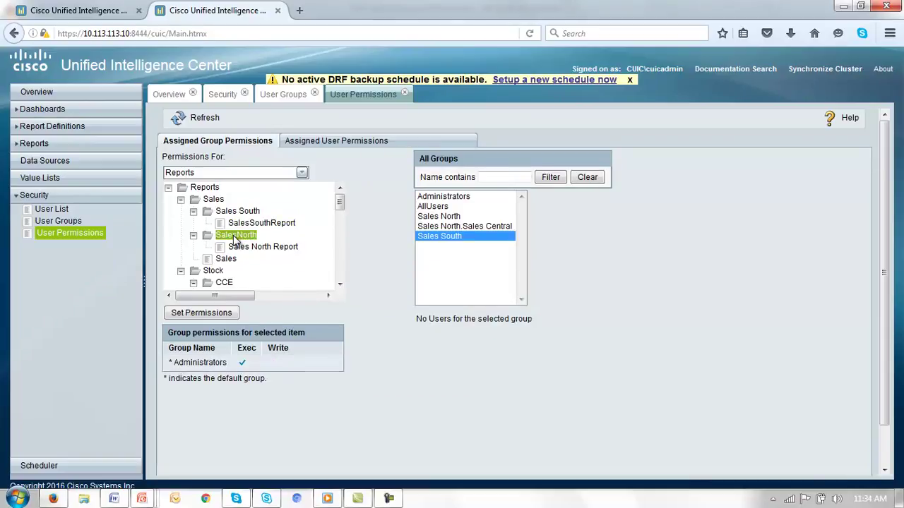
pyautogui.click(428, 217)
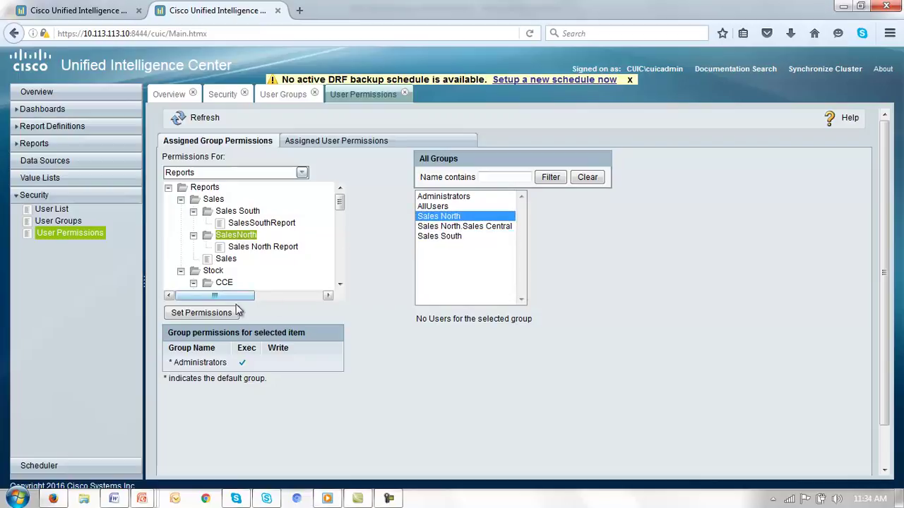
pyautogui.click(202, 312)
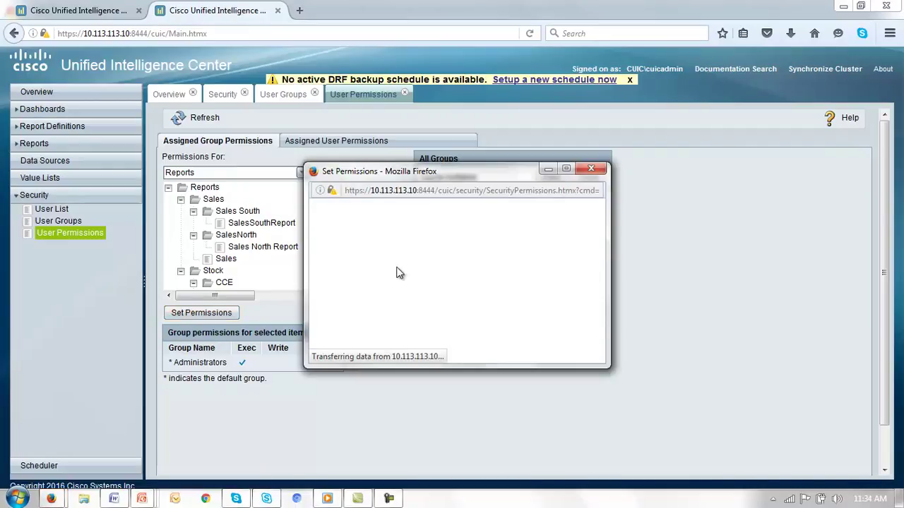
pyautogui.click(380, 240)
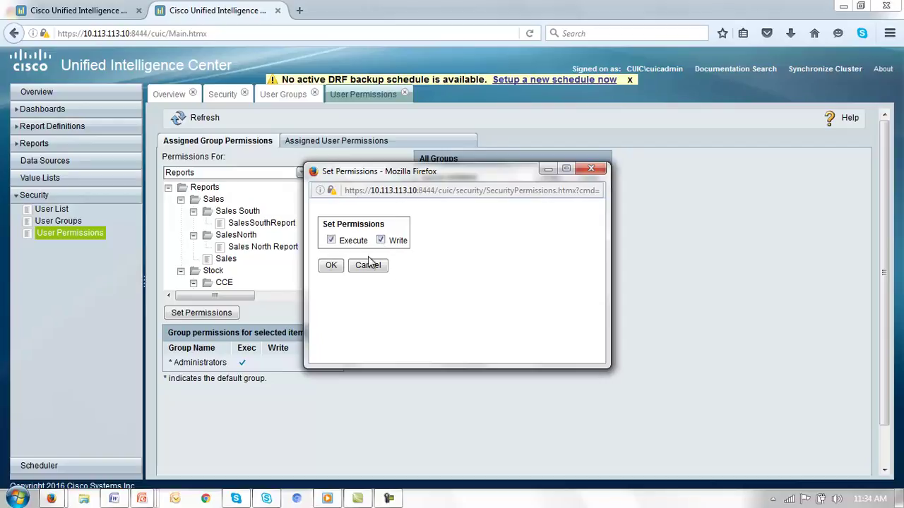
pyautogui.click(332, 270)
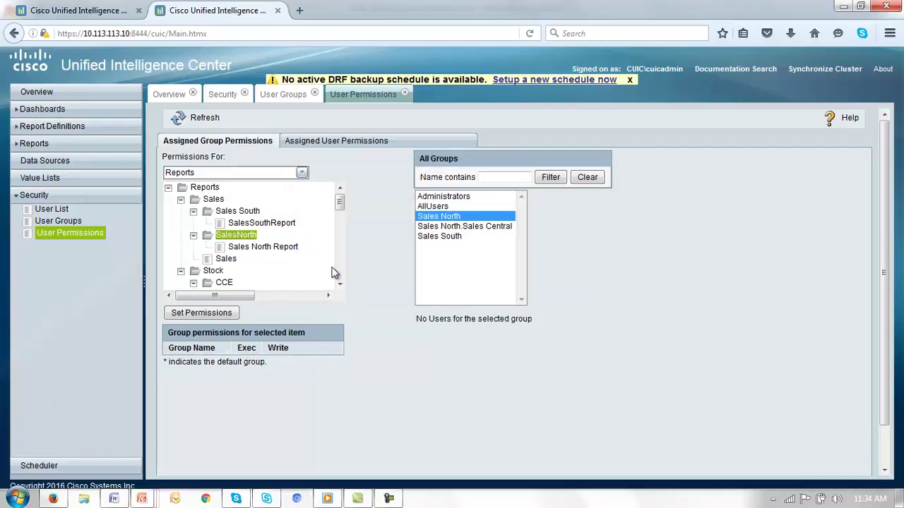
# Step: Give Sales North execute and write permission on the Sales North Report
pyautogui.click(261, 249)
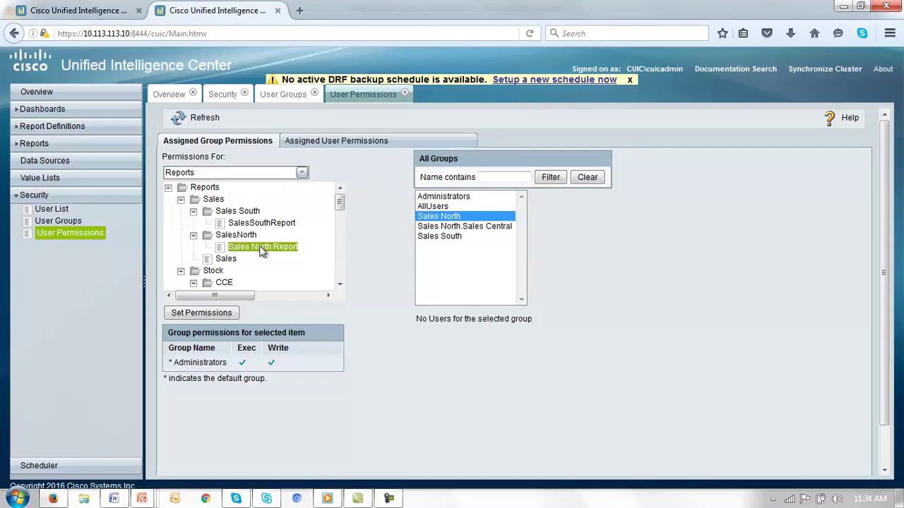
pyautogui.click(204, 312)
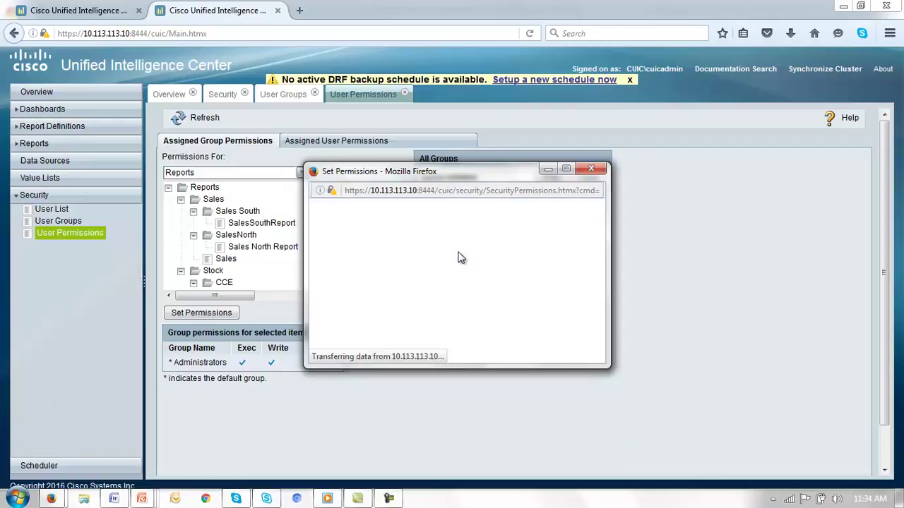
pyautogui.click(382, 240)
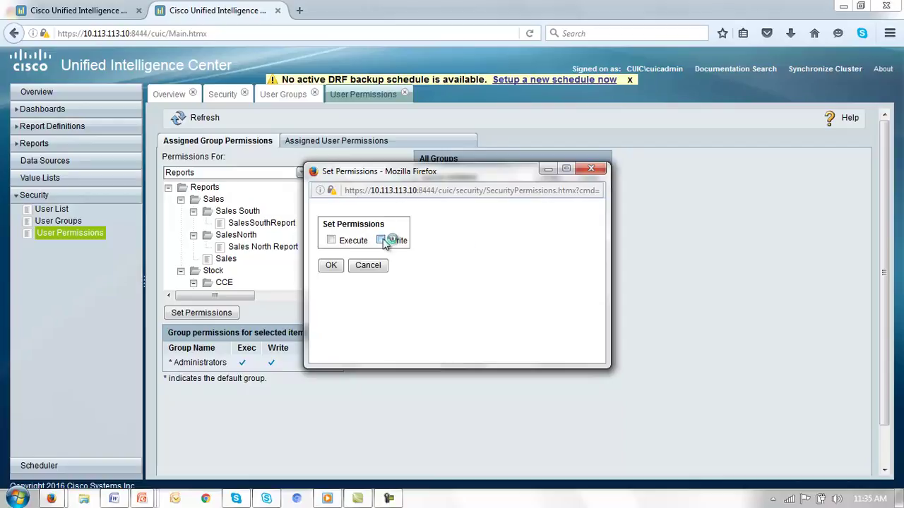
pyautogui.click(332, 265)
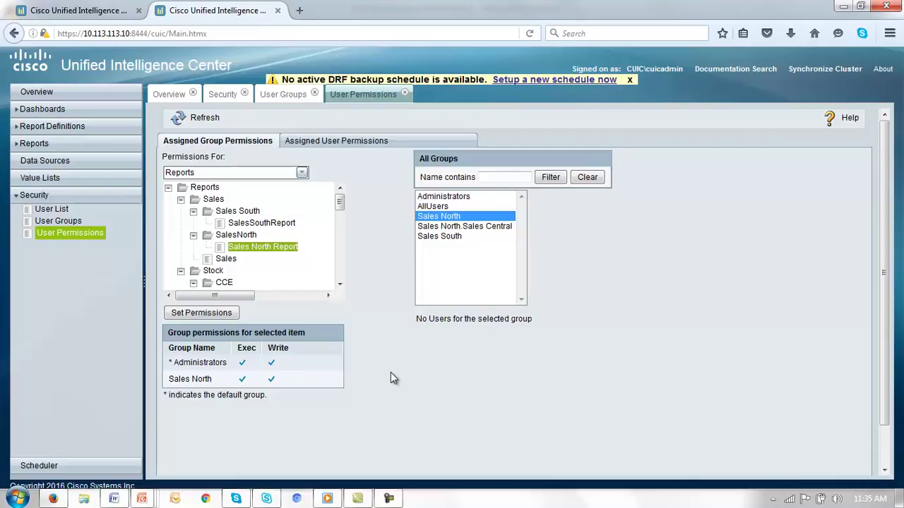
# Step: From Security > User List, open the salescentral user for editing
pyautogui.click(43, 211)
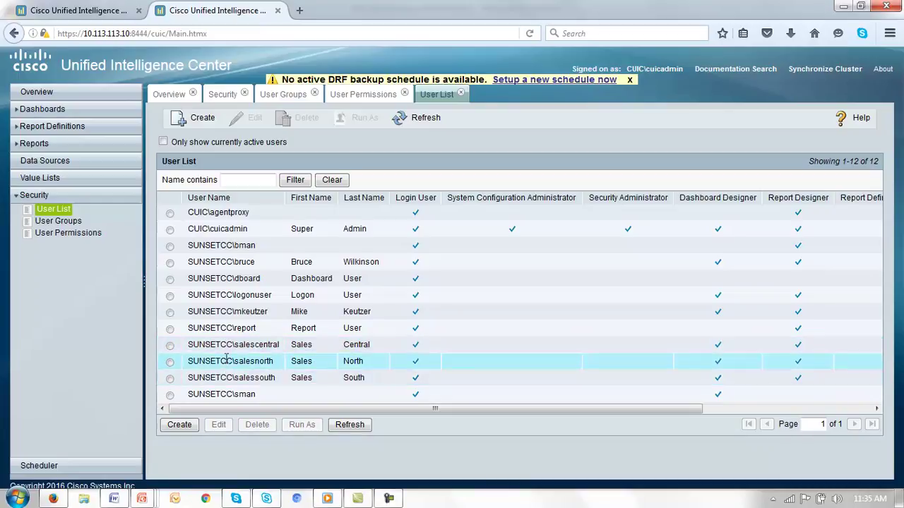
pyautogui.click(170, 345)
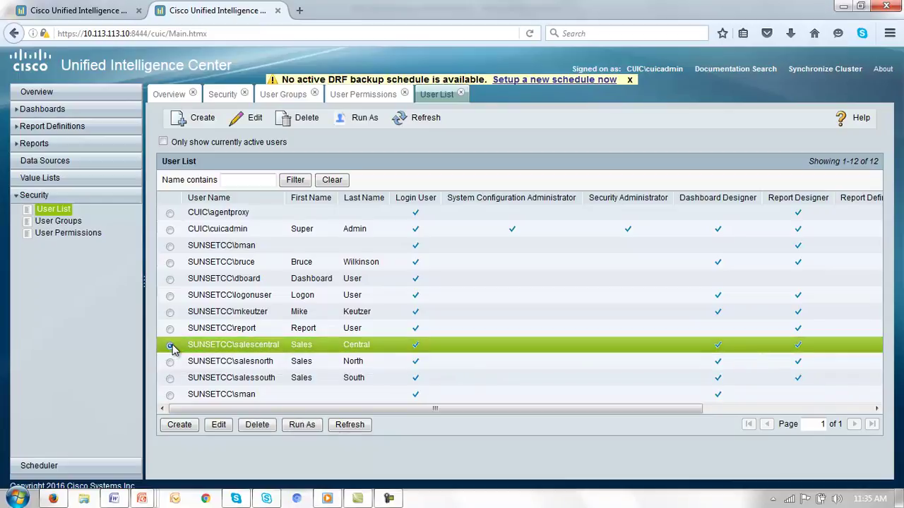
pyautogui.click(218, 424)
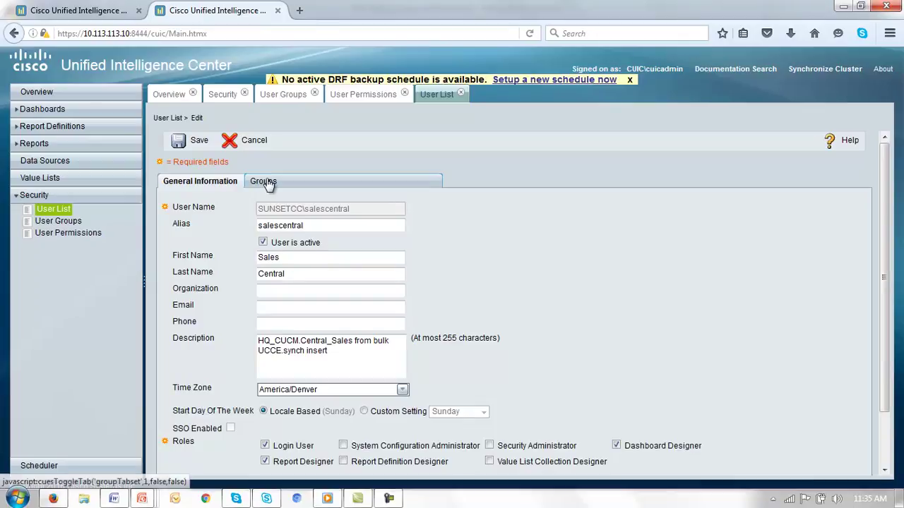
# Step: Add salescentral to Sales North.Sales Central, make it their primary group, and save
pyautogui.click(267, 183)
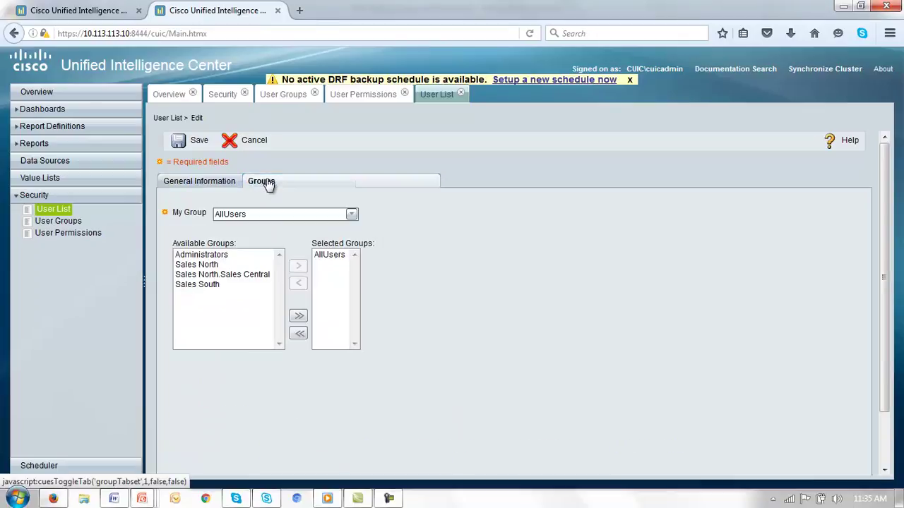
pyautogui.click(208, 275)
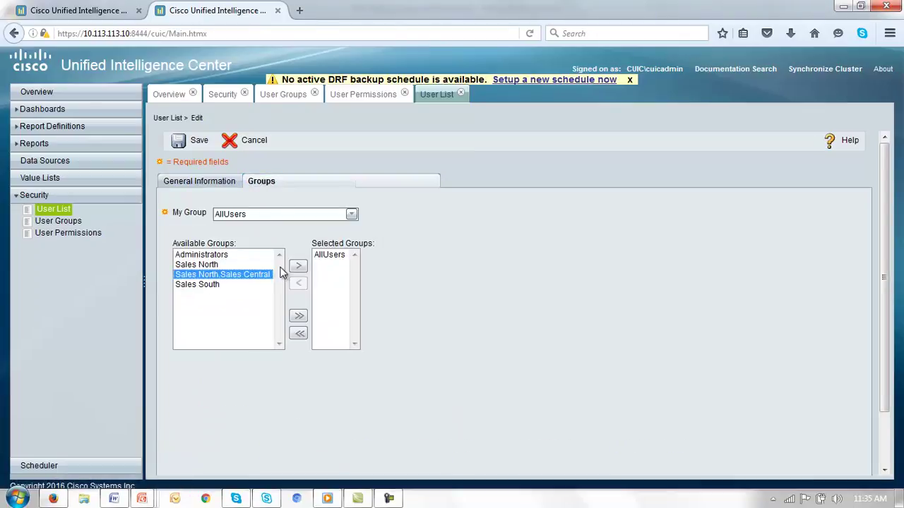
pyautogui.click(298, 266)
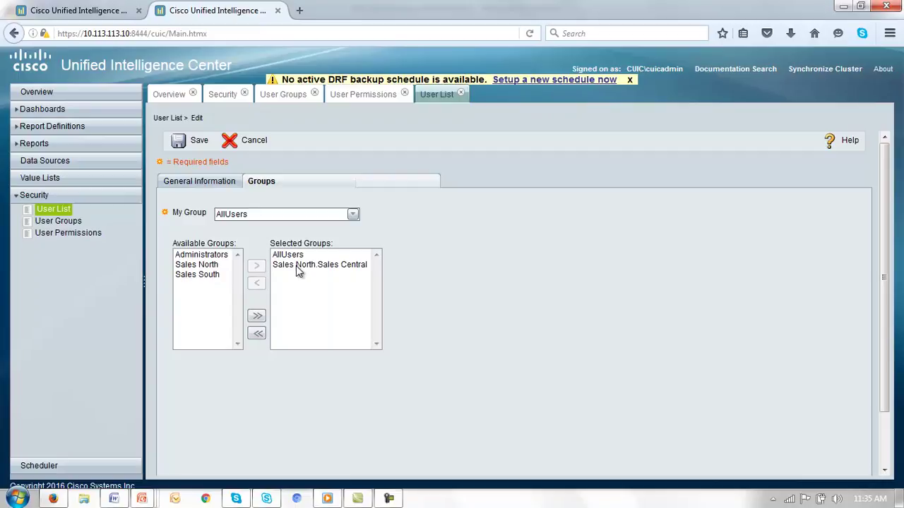
pyautogui.click(352, 215)
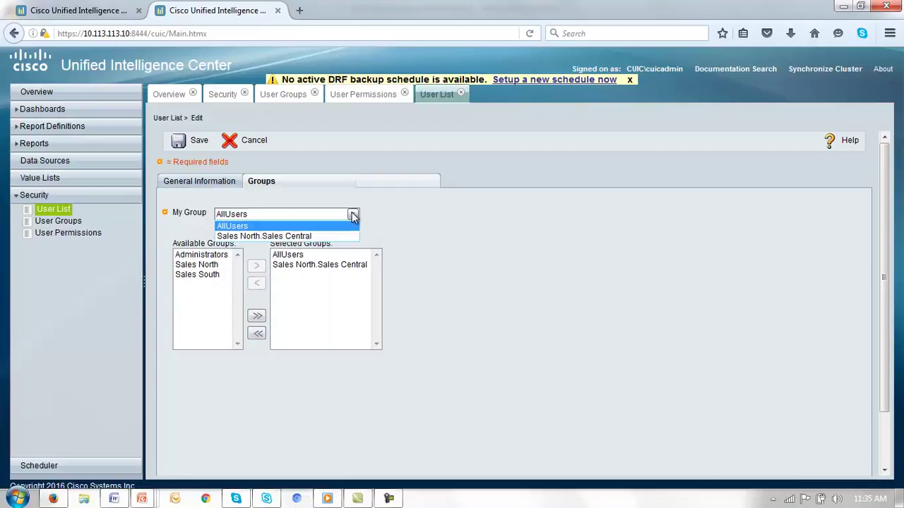
pyautogui.click(251, 236)
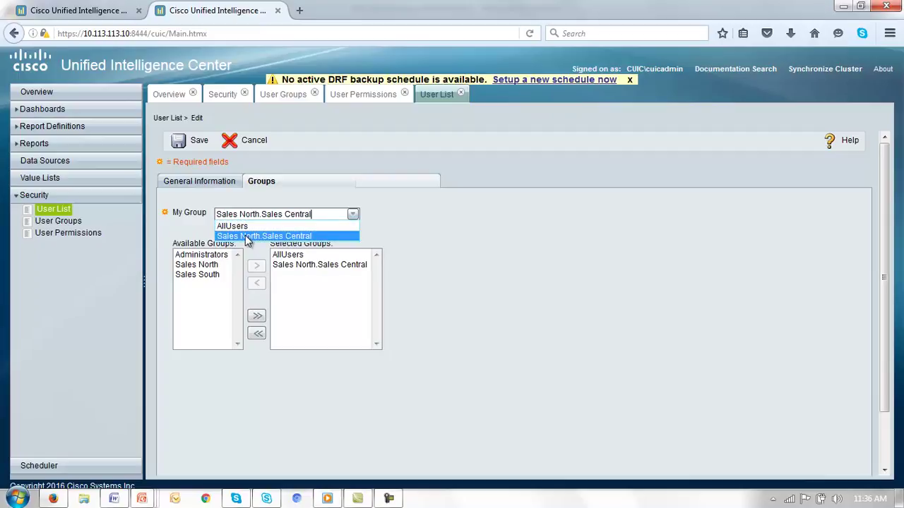
pyautogui.click(189, 141)
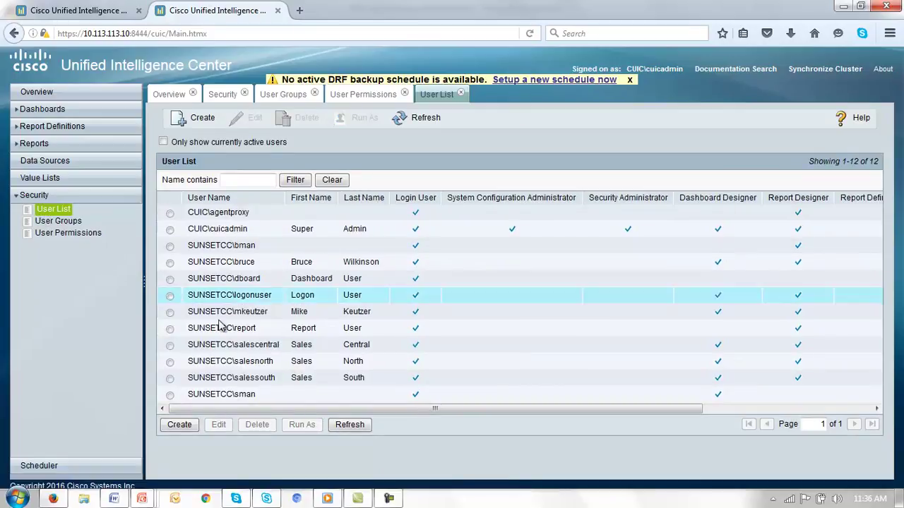
# Step: Add the salesnorth user to the Sales North group, make it their primary group, and save
pyautogui.click(170, 363)
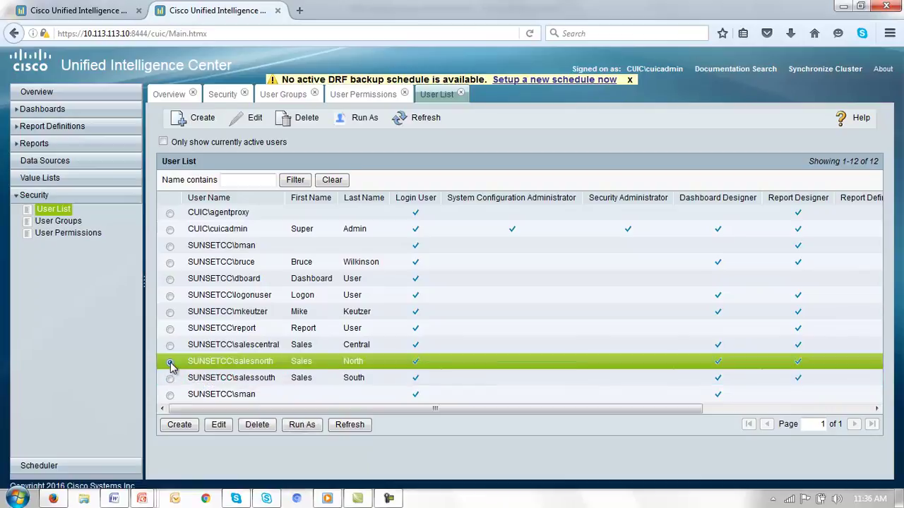
pyautogui.click(219, 426)
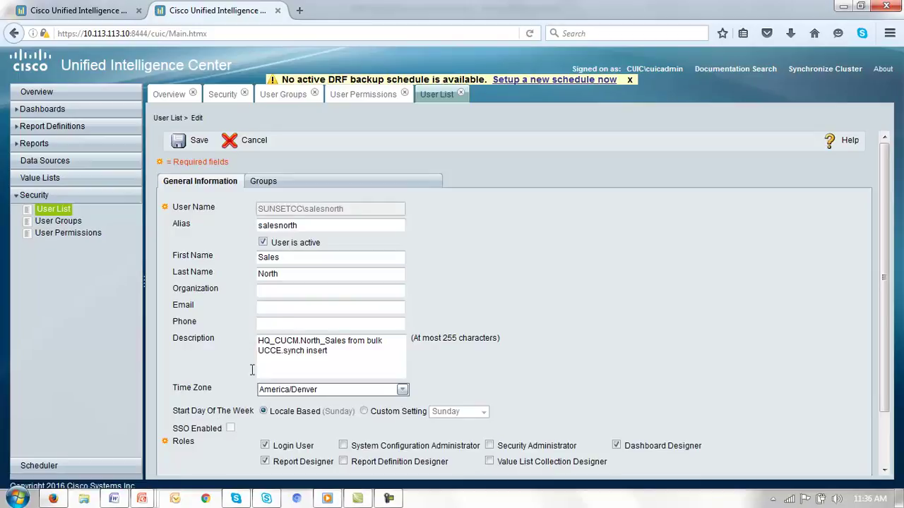
pyautogui.click(263, 183)
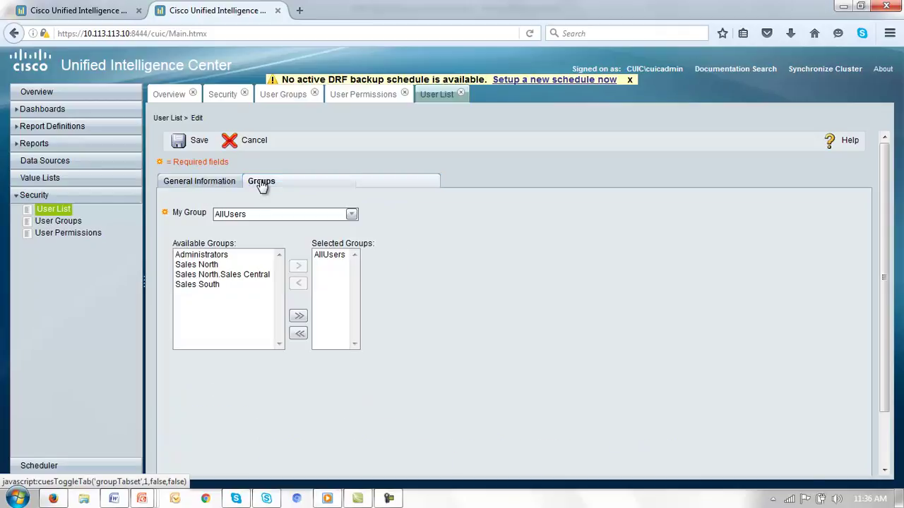
pyautogui.click(196, 265)
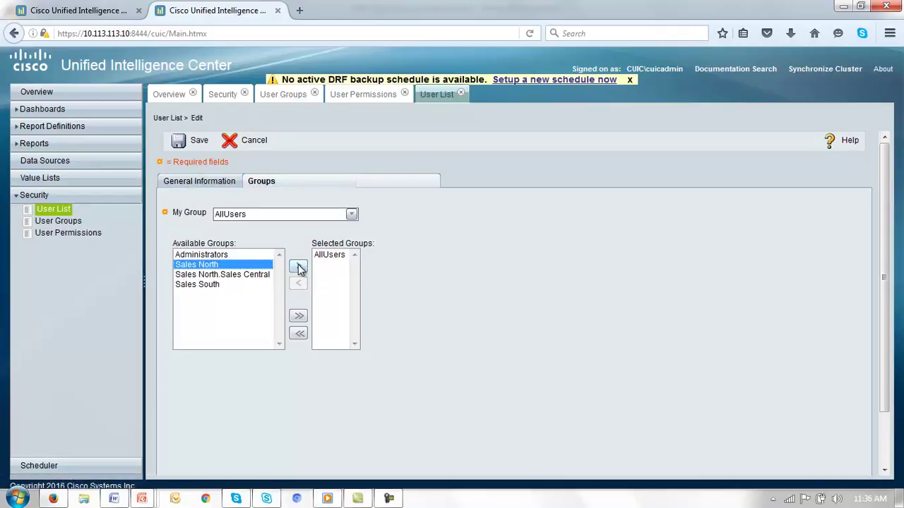
pyautogui.click(298, 267)
pyautogui.click(351, 214)
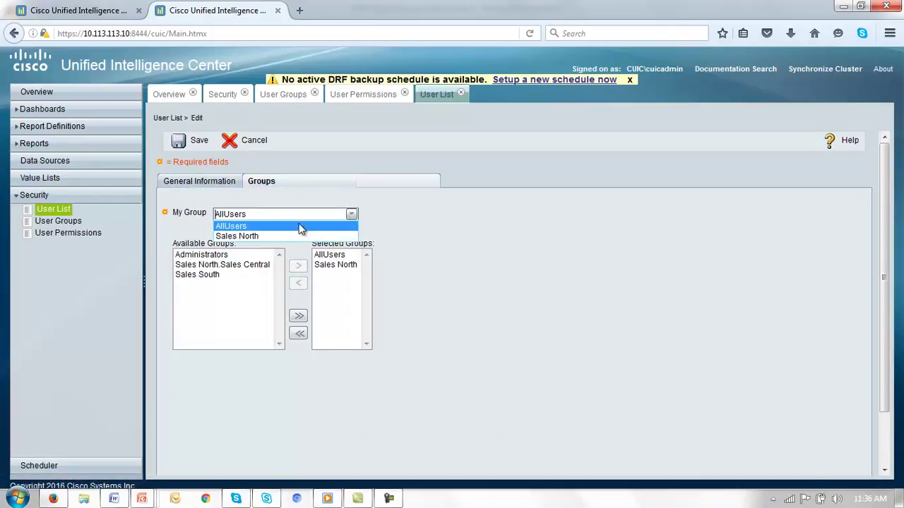
pyautogui.click(245, 235)
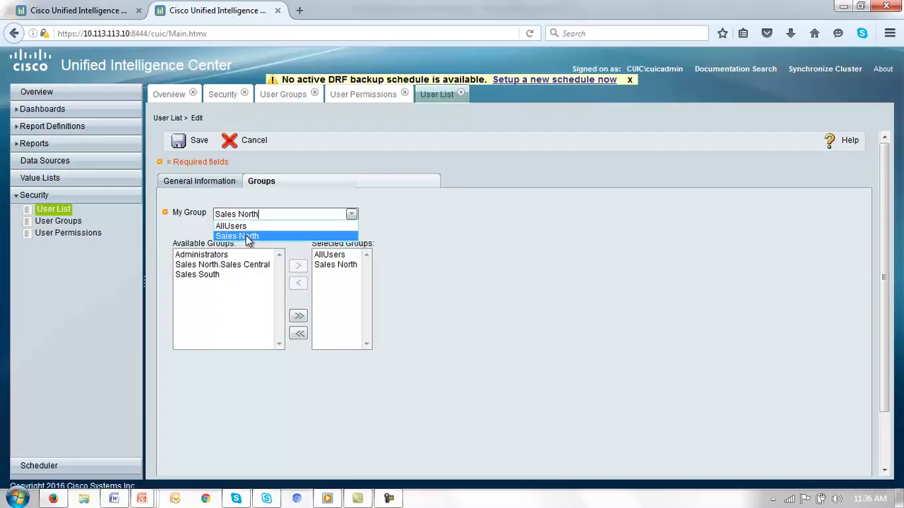
pyautogui.click(189, 141)
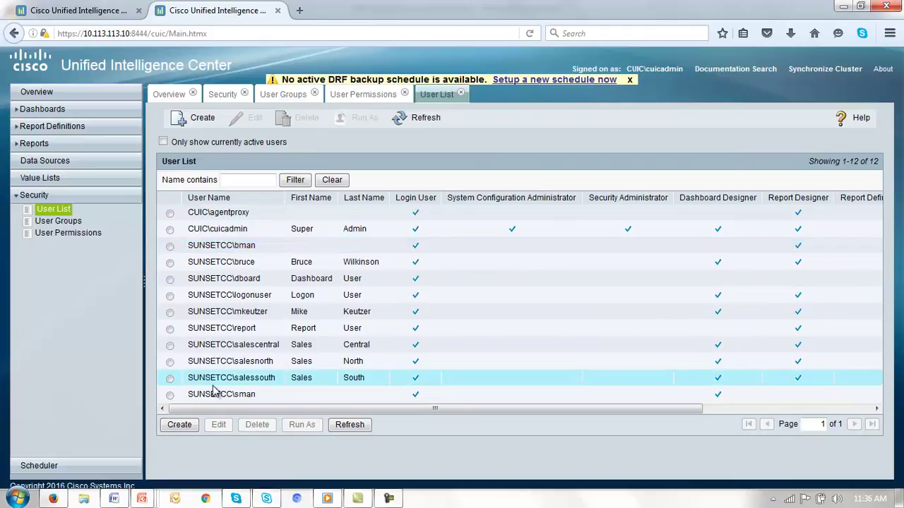
# Step: Add the salessouth user to the Sales South group and save the account
pyautogui.click(169, 378)
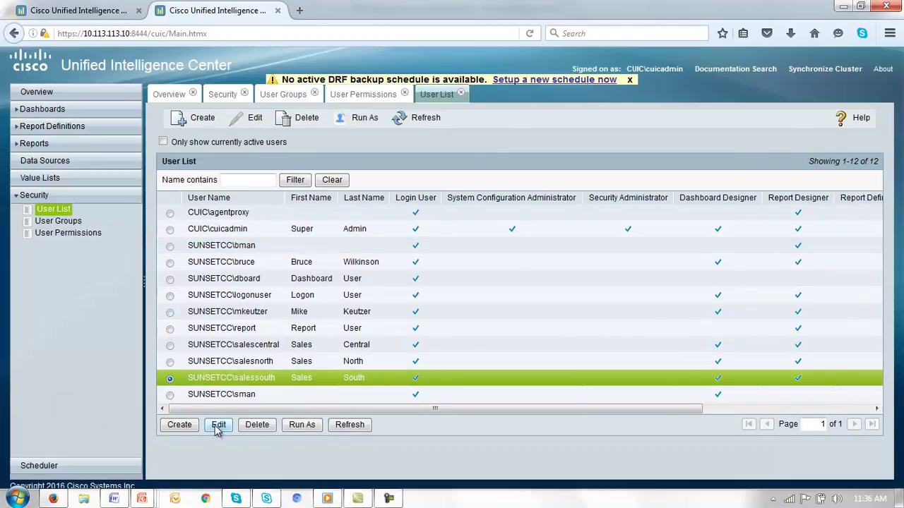
pyautogui.click(218, 427)
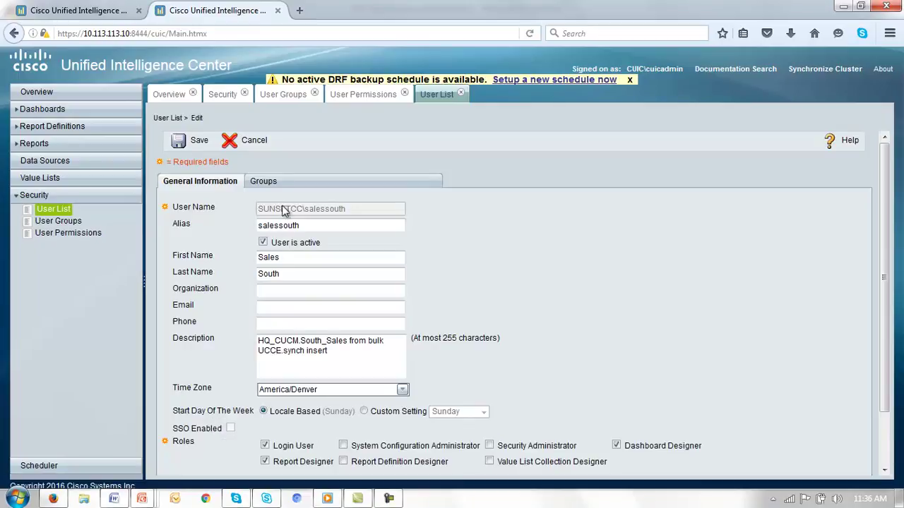
pyautogui.click(265, 182)
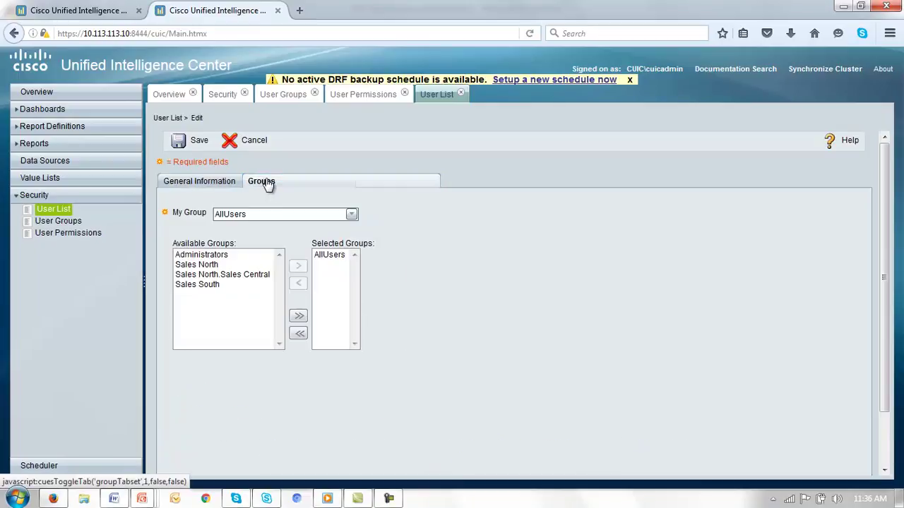
pyautogui.click(204, 284)
pyautogui.click(297, 269)
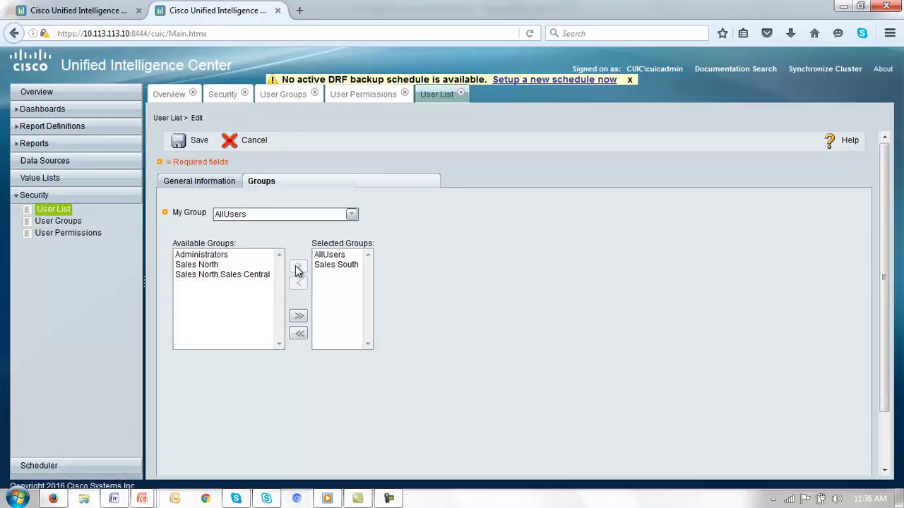
pyautogui.click(191, 141)
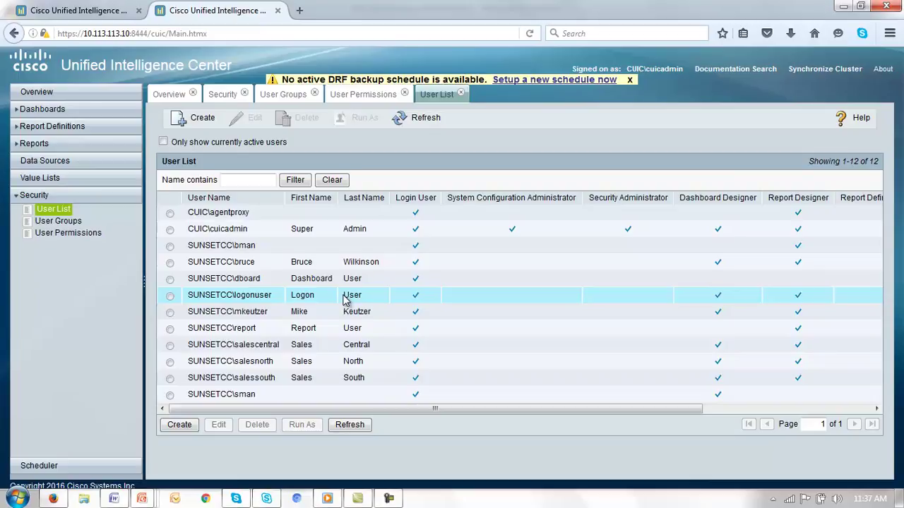
# Step: On the login tab, sign in with the central sales username, its password, and LDAP authentication
pyautogui.click(59, 12)
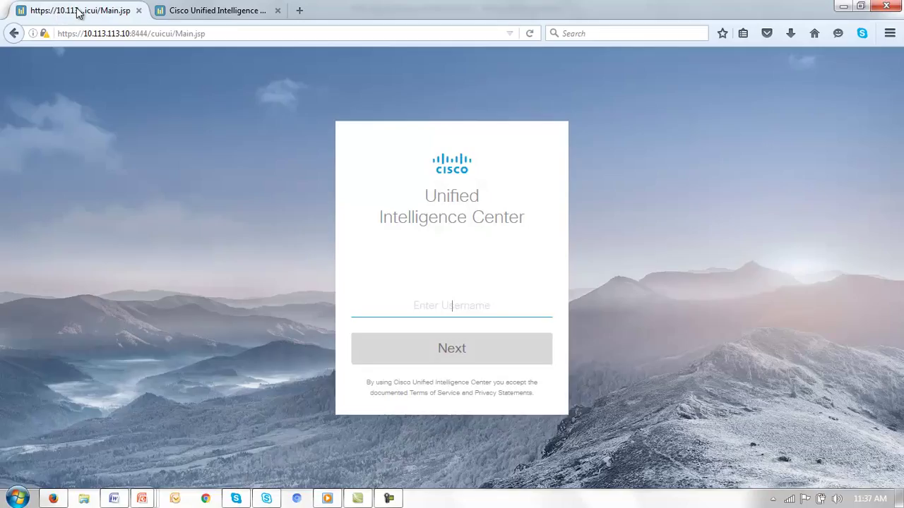
pyautogui.write('s')
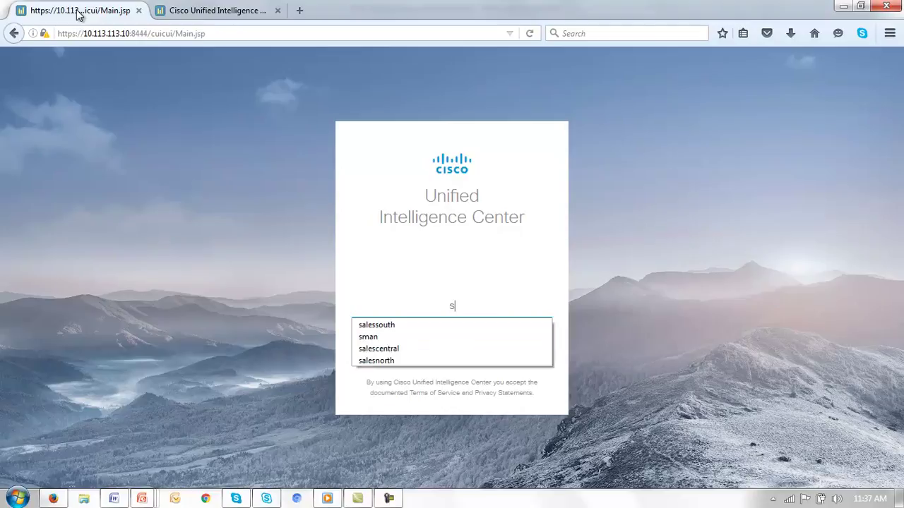
pyautogui.write('alesc')
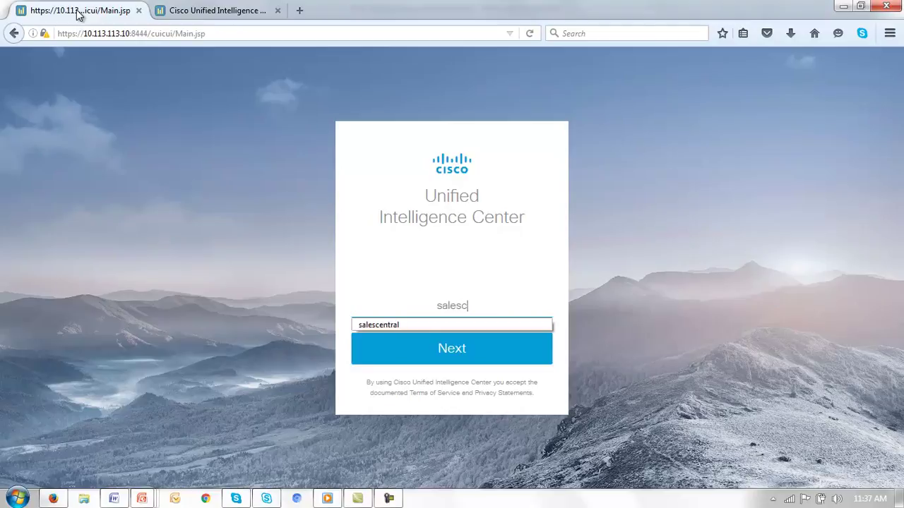
pyautogui.write('entral')
pyautogui.click(445, 349)
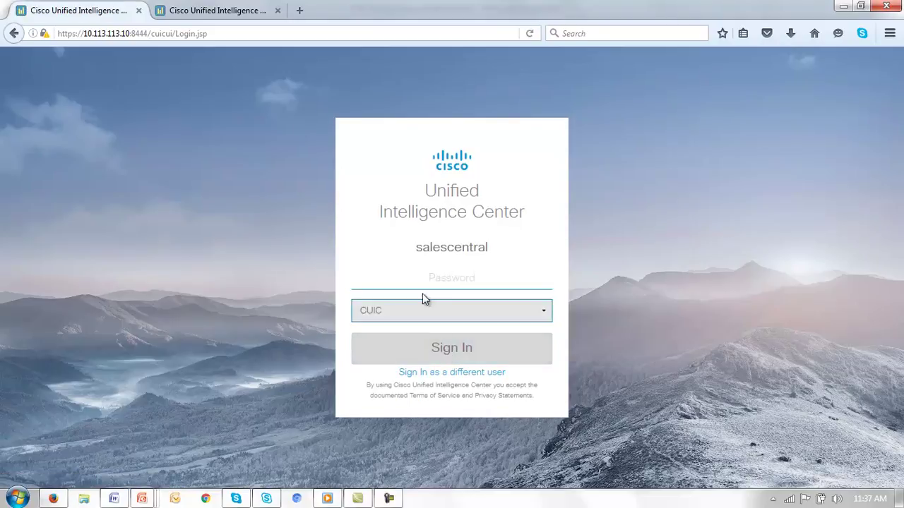
pyautogui.write('*****')
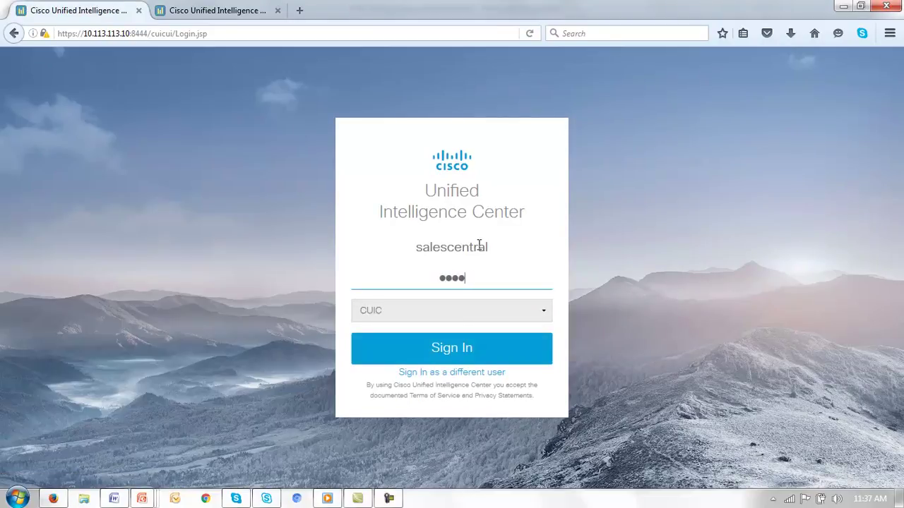
pyautogui.click(544, 313)
pyautogui.click(381, 340)
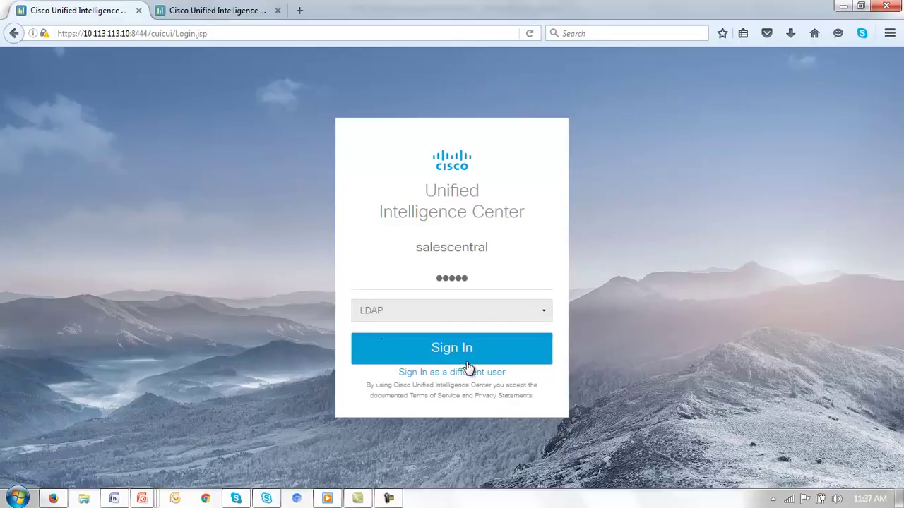
pyautogui.click(441, 353)
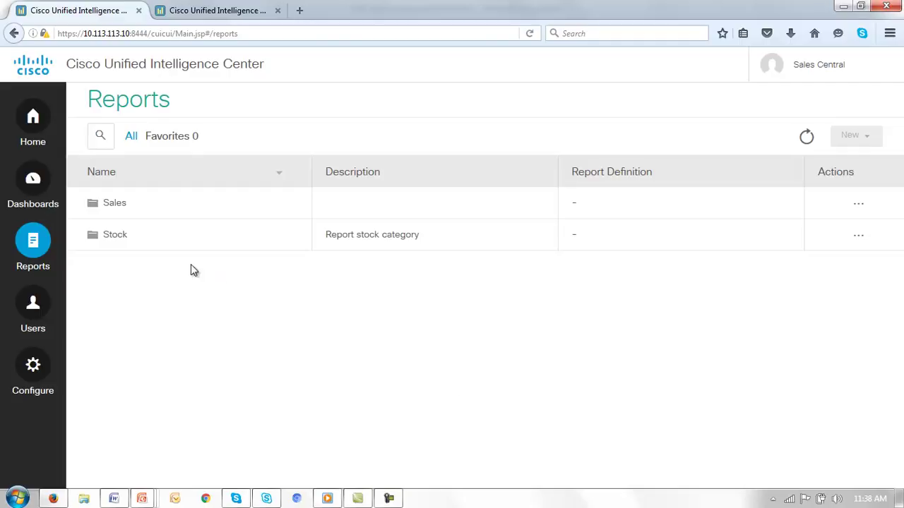
# Step: Browse into Sales South and then SalesNorth under Sales, returning to Sales after each
pyautogui.click(104, 205)
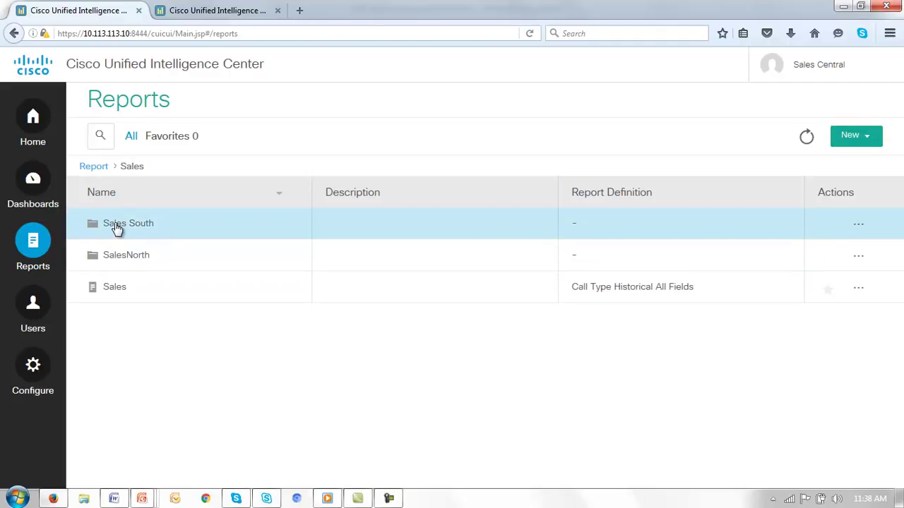
pyautogui.click(117, 228)
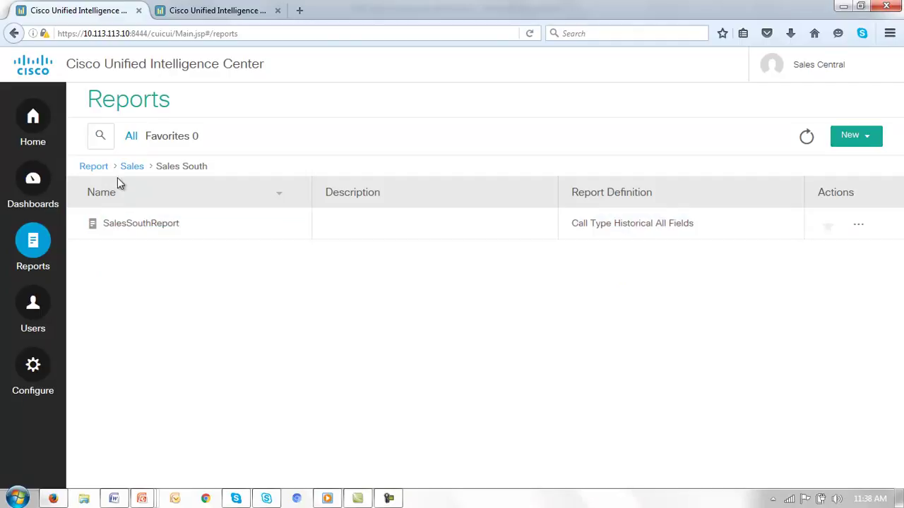
pyautogui.click(133, 166)
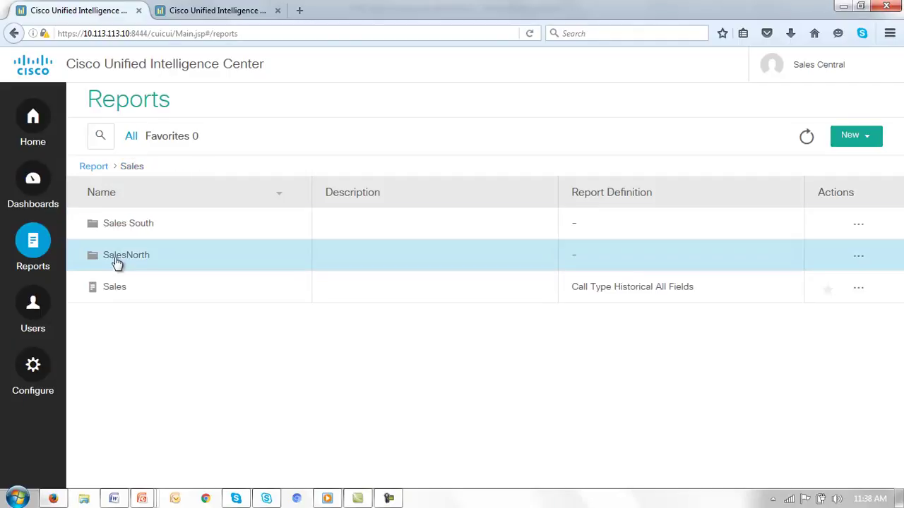
pyautogui.click(115, 255)
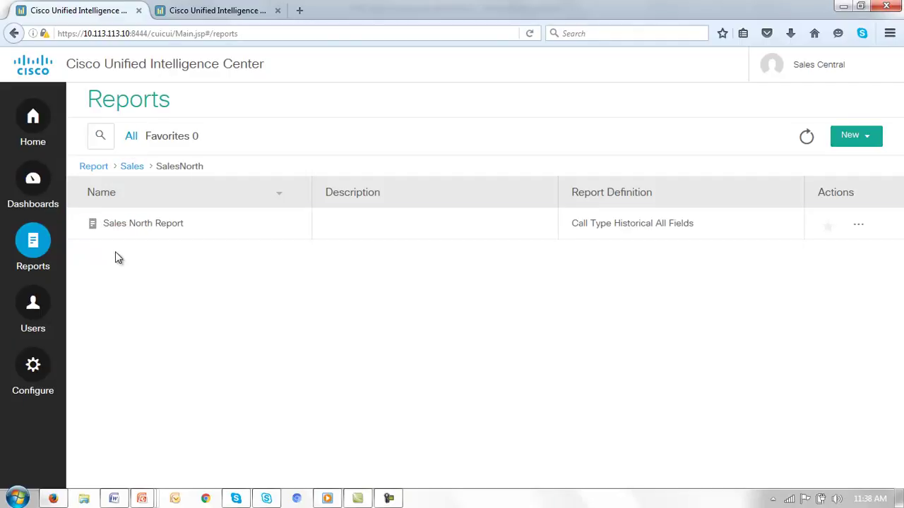
pyautogui.click(129, 168)
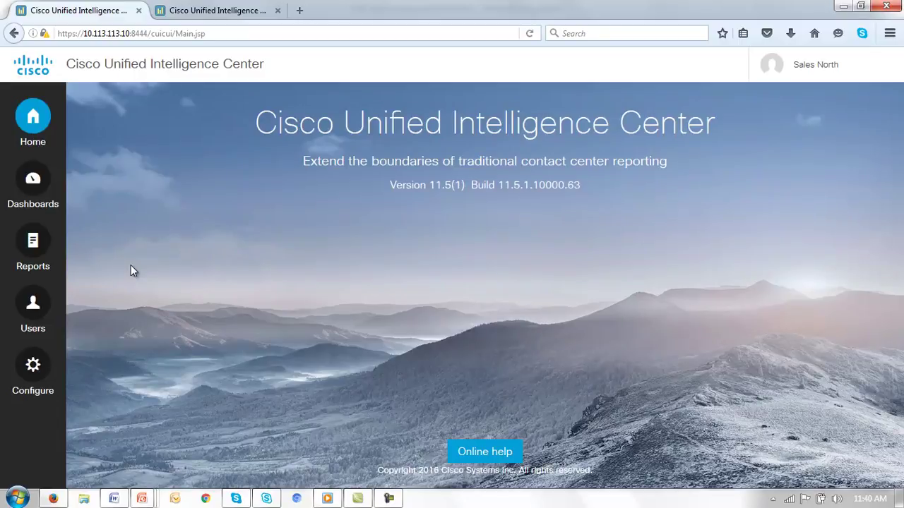
# Step: Go to Reports, then open Sales and its SalesNorth subfolder
pyautogui.click(29, 247)
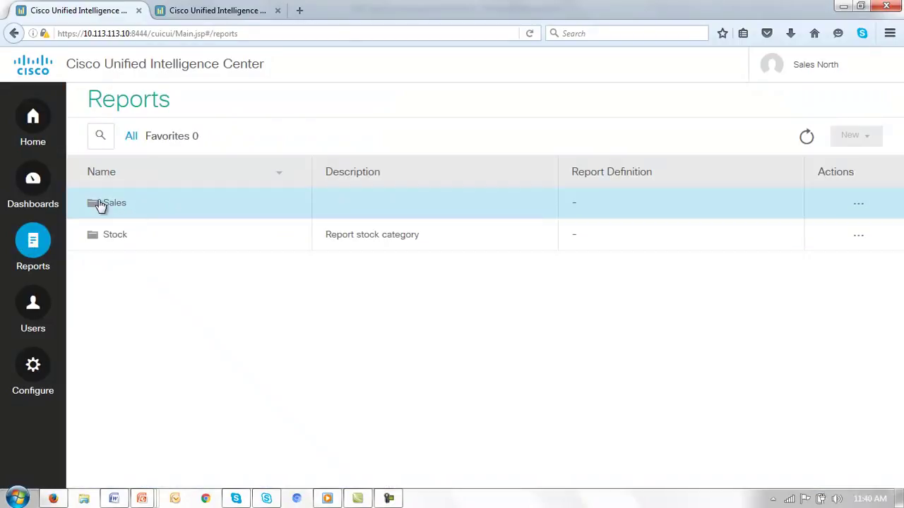
pyautogui.click(113, 205)
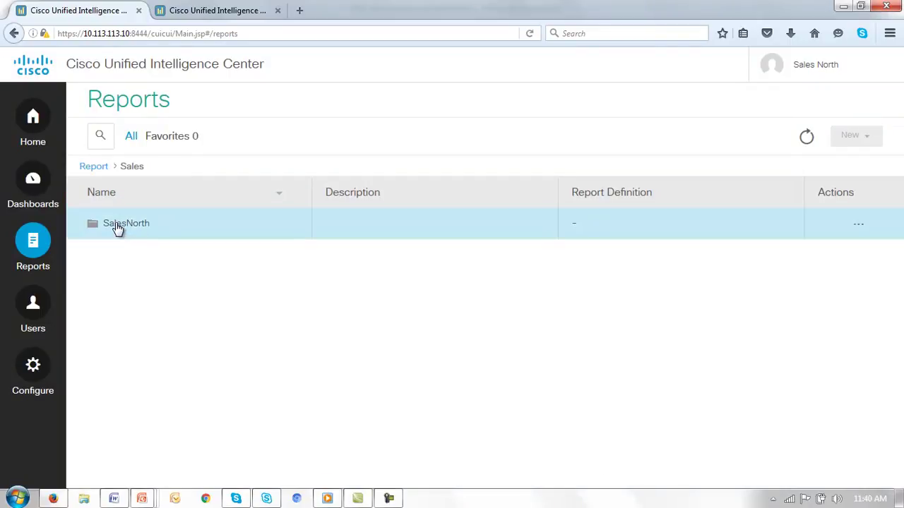
pyautogui.click(118, 228)
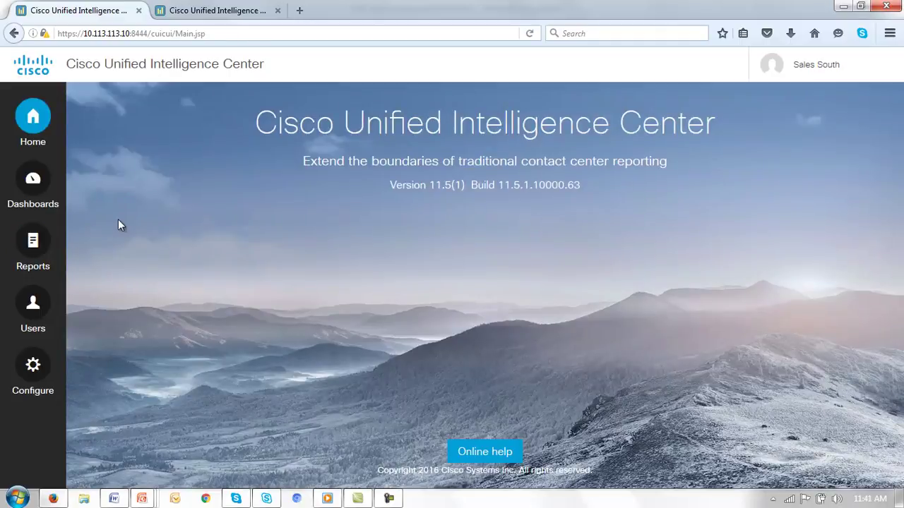
# Step: Go to Reports, then open Sales and its Sales South subfolder
pyautogui.click(33, 248)
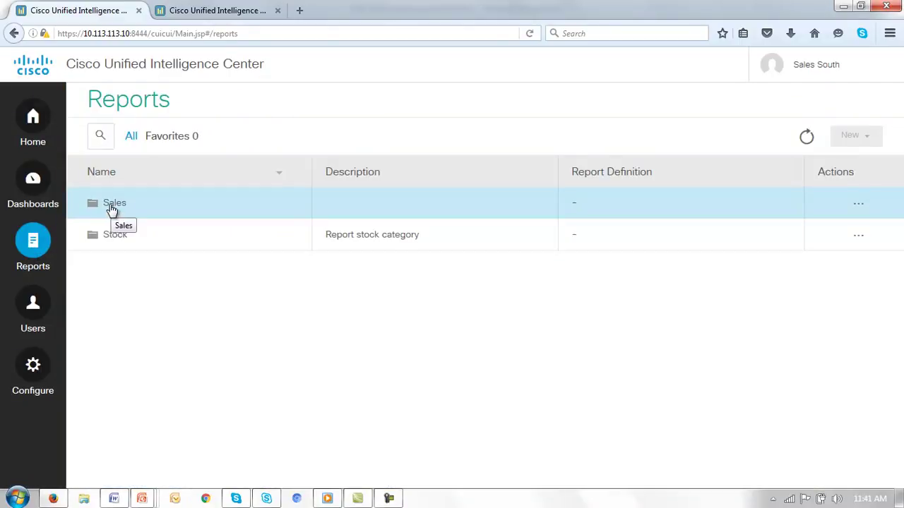
pyautogui.click(112, 208)
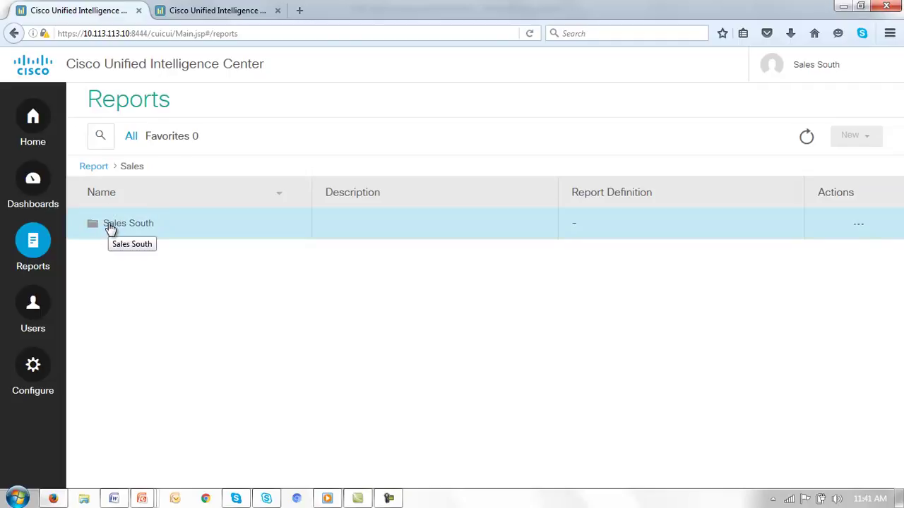
pyautogui.click(110, 225)
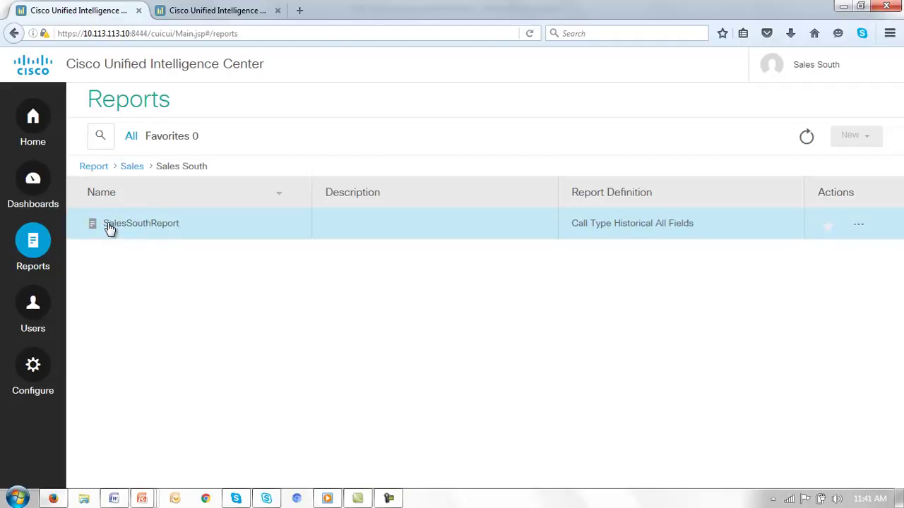